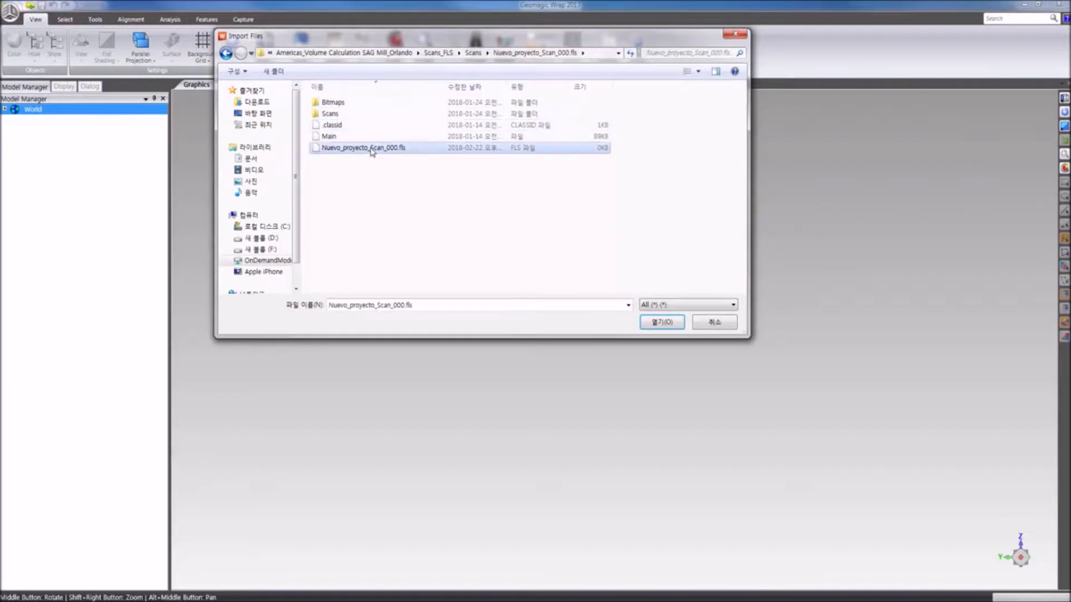
- Import Nuevo_proyecto_Scan_000.fls as unordered points at a 1/1 sampling ratio and accept the data units
{"action": "left_click", "coordinate": [669, 323]}
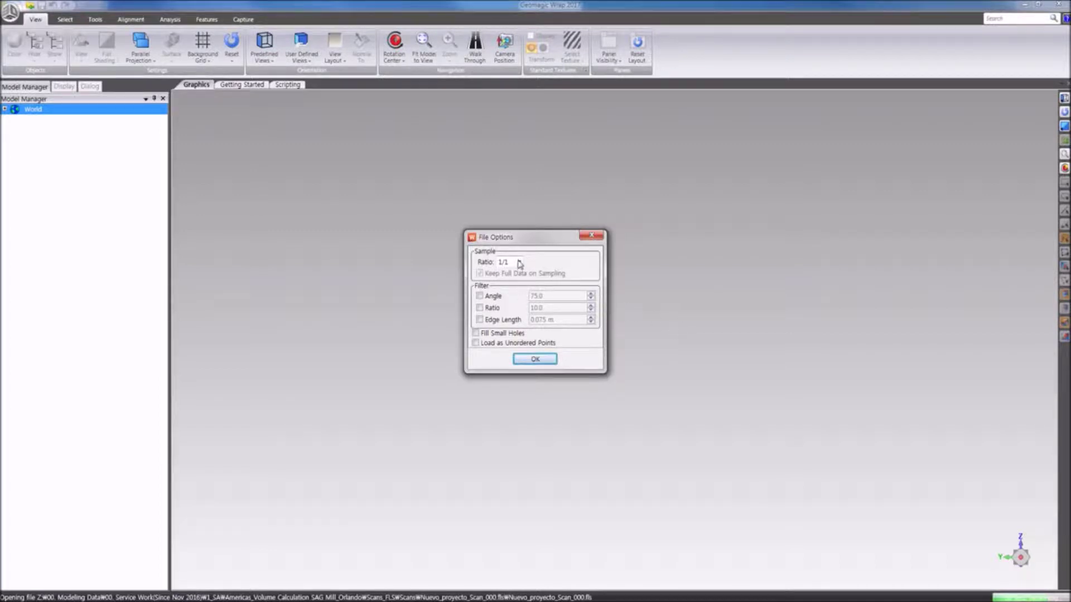
{"action": "left_click", "coordinate": [476, 344]}
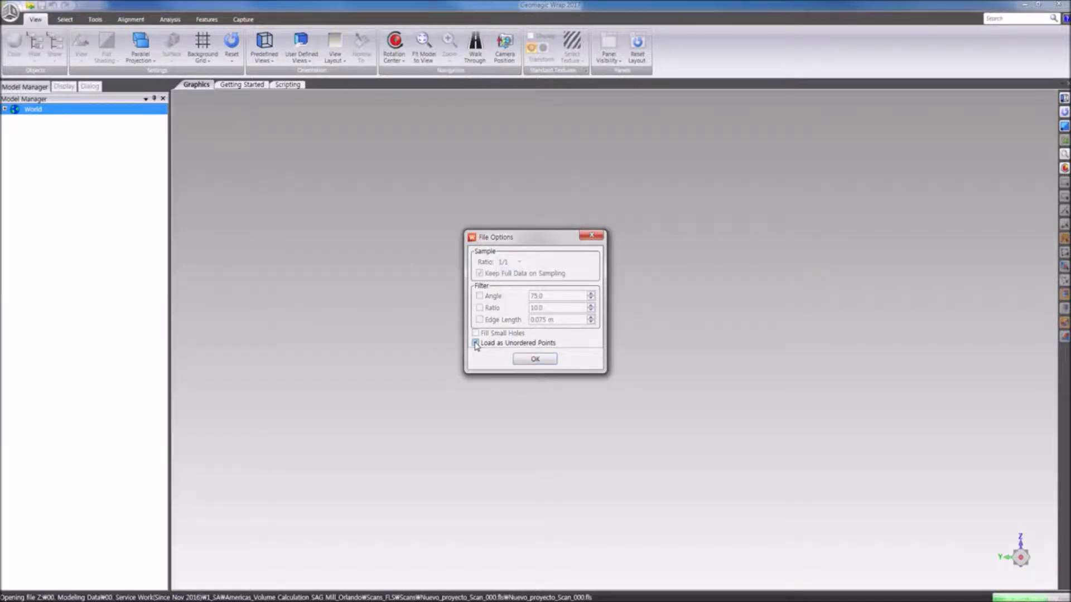
{"action": "left_click", "coordinate": [550, 364]}
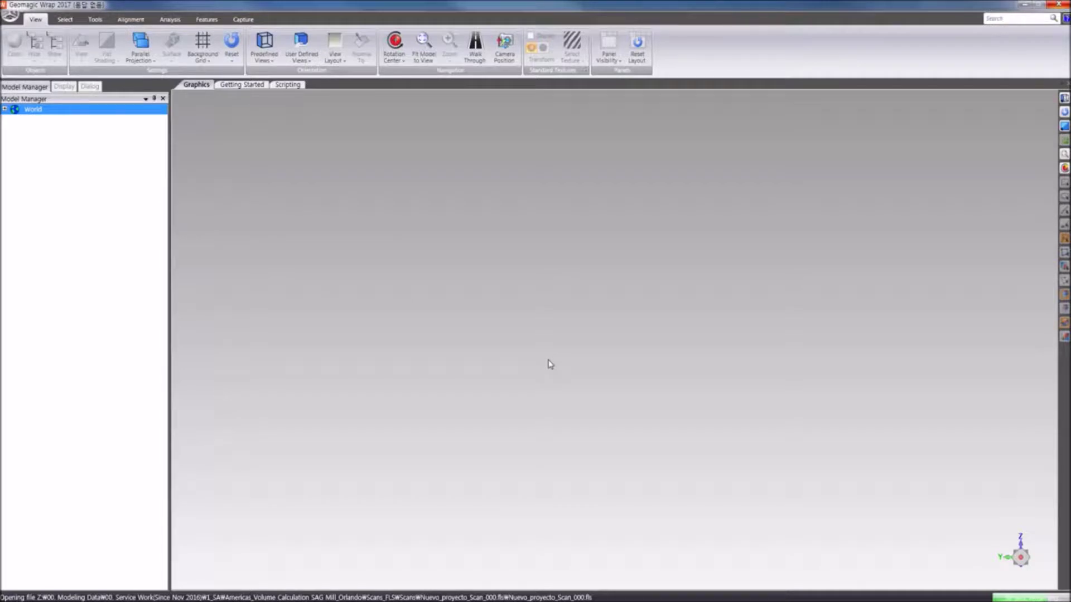
{"action": "left_click", "coordinate": [539, 333]}
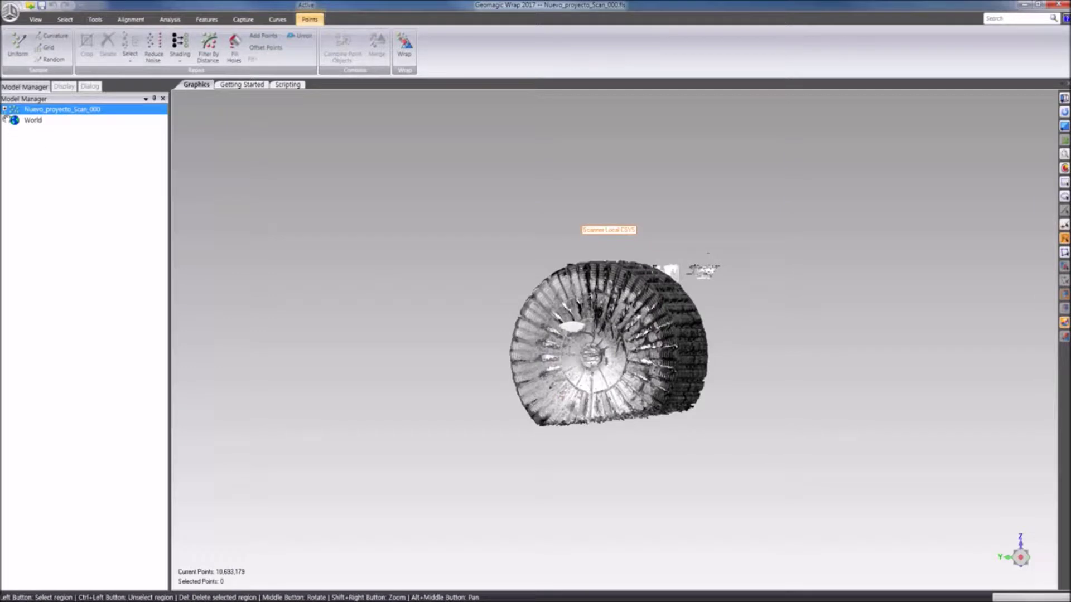
- Turn off vertex color and show the Nuevo_proyecto_Scan_000 points with shading
{"action": "left_click", "coordinate": [63, 87]}
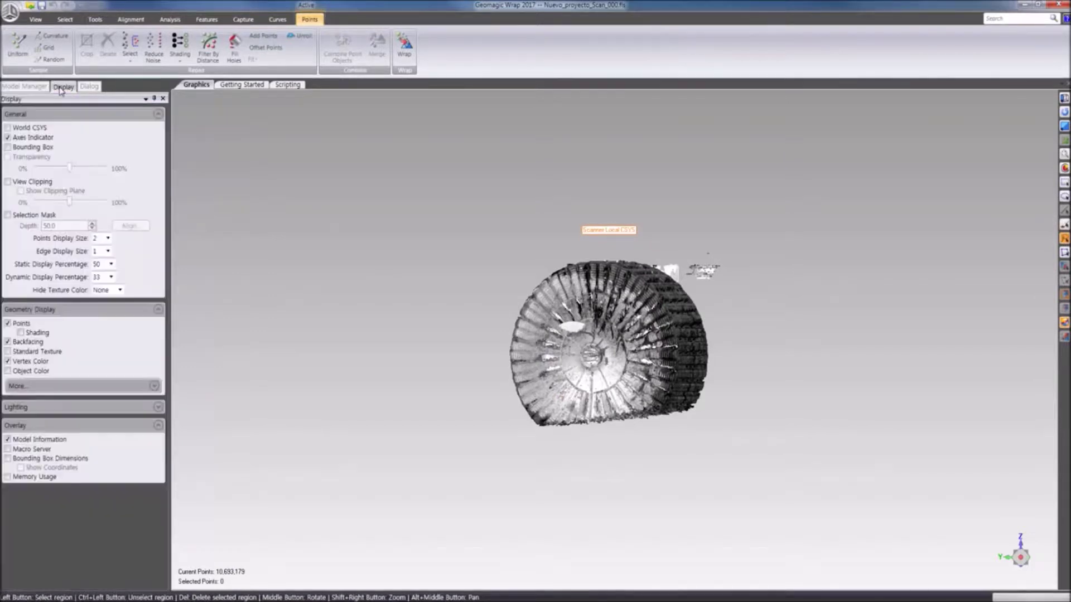
{"action": "left_click", "coordinate": [8, 361]}
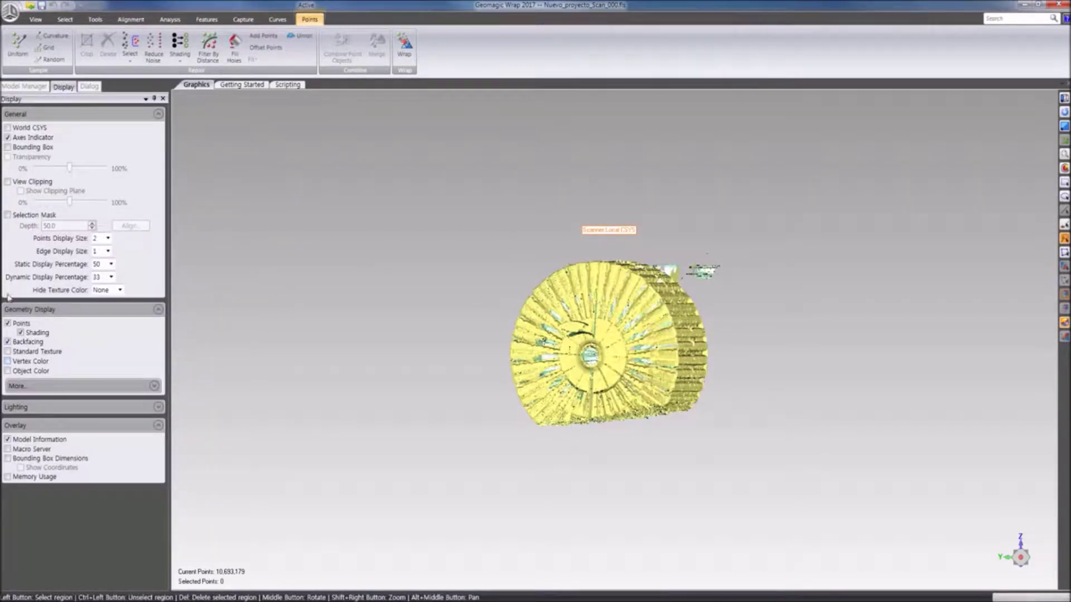
{"action": "left_click", "coordinate": [25, 86]}
- Hide all coordinate systems of Nuevo_proyecto_Scan_000
{"action": "left_click", "coordinate": [5, 109]}
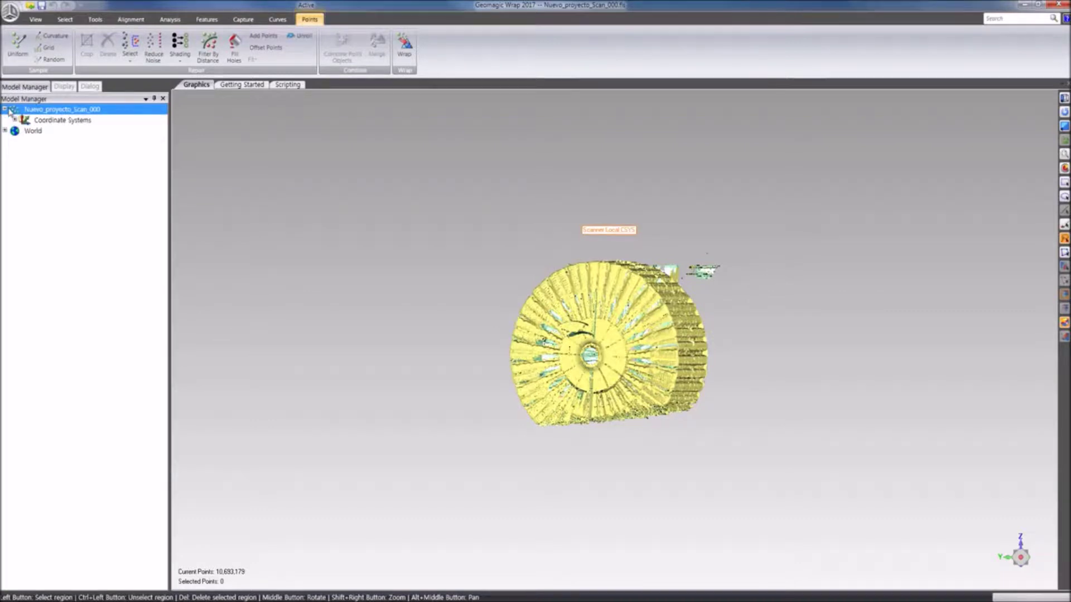
{"action": "right_click", "coordinate": [43, 123]}
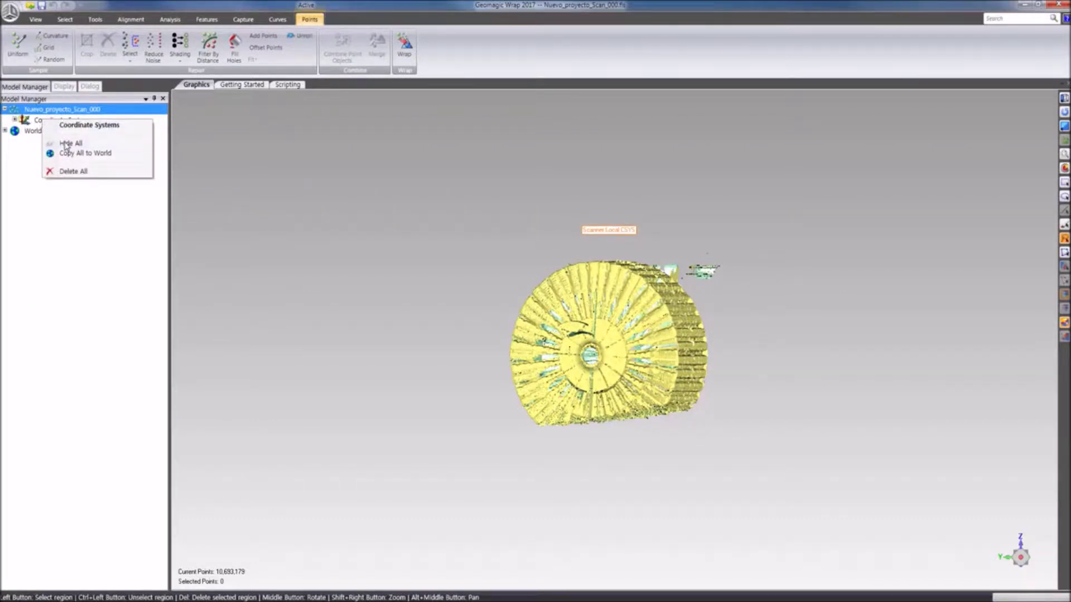
{"action": "left_click", "coordinate": [66, 145]}
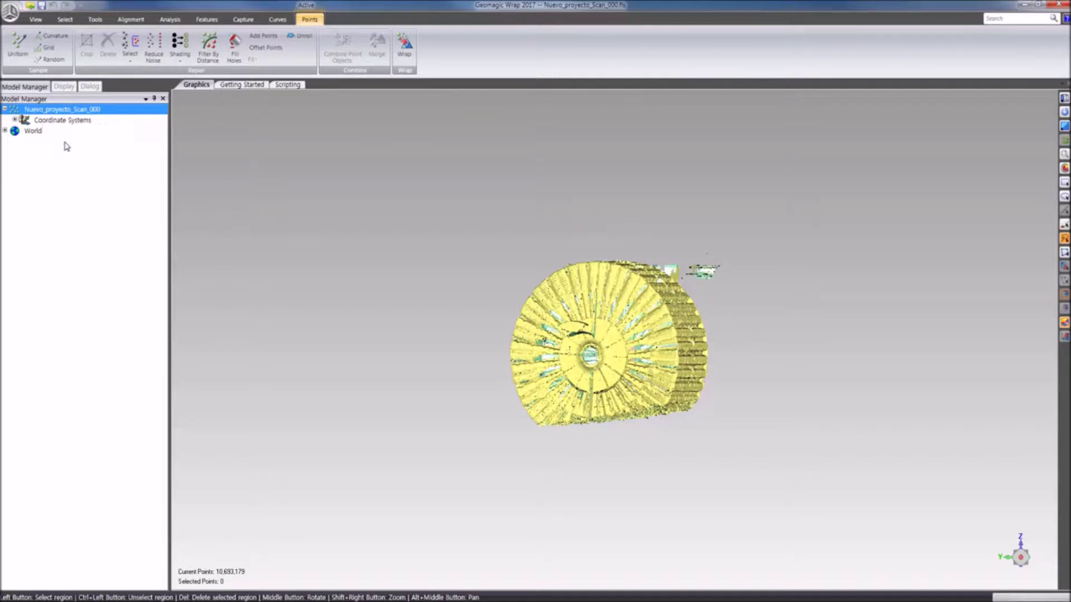
{"action": "left_click", "coordinate": [5, 109]}
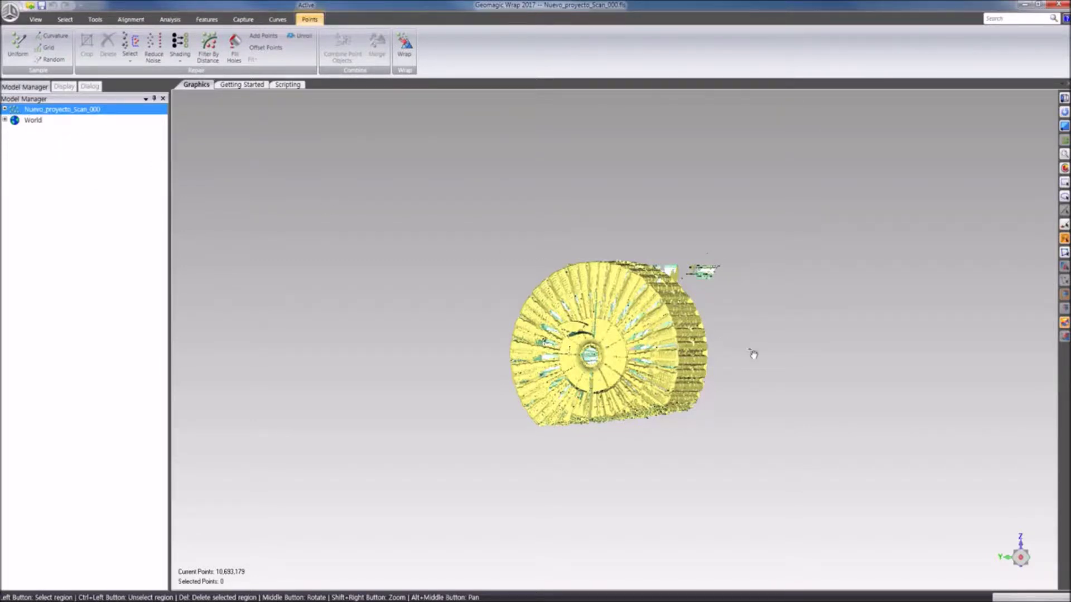
- Select and delete the stray points outside both ends of the mill drum in Nuevo_proyecto_Scan_000
{"action": "middle_click_drag", "start_coordinate": [686, 379], "coordinate": [559, 371]}
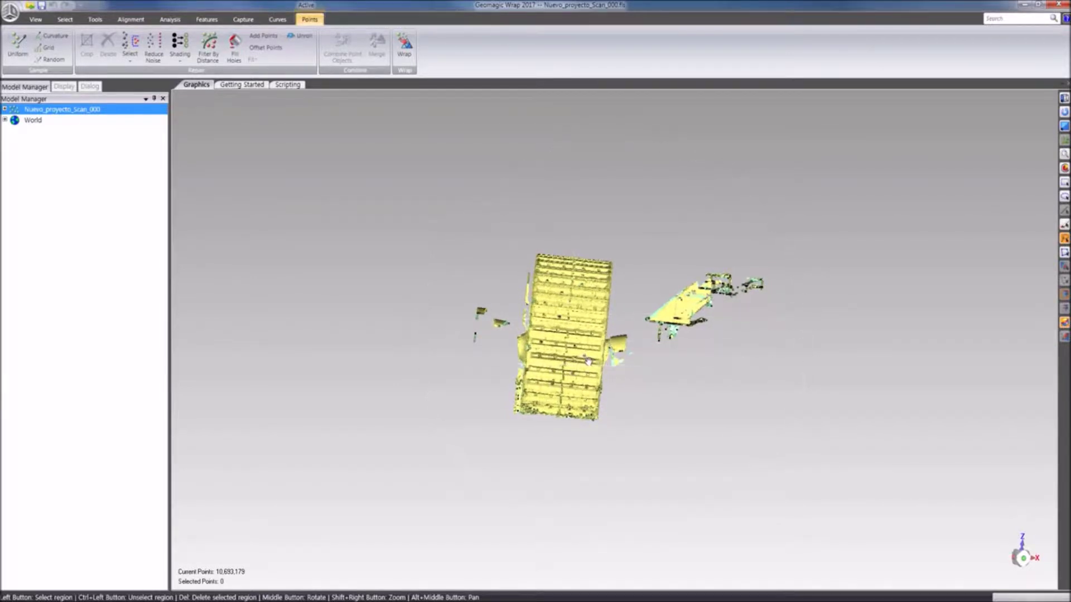
{"action": "scroll", "coordinate": [609, 348], "scroll_direction": "up", "scroll_amount": 3}
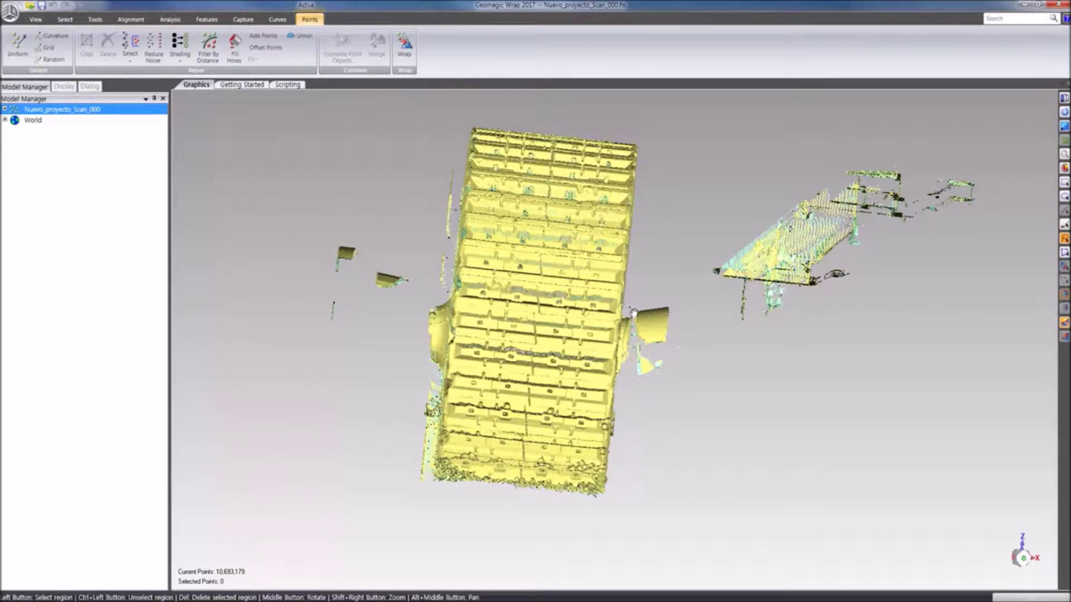
{"action": "mouse_move", "coordinate": [633, 311]}
{"action": "left_mouse_down"}
{"action": "mouse_move", "coordinate": [688, 225]}
{"action": "mouse_move", "coordinate": [1018, 181]}
{"action": "mouse_move", "coordinate": [785, 477]}
{"action": "mouse_move", "coordinate": [621, 486]}
{"action": "left_mouse_up"}
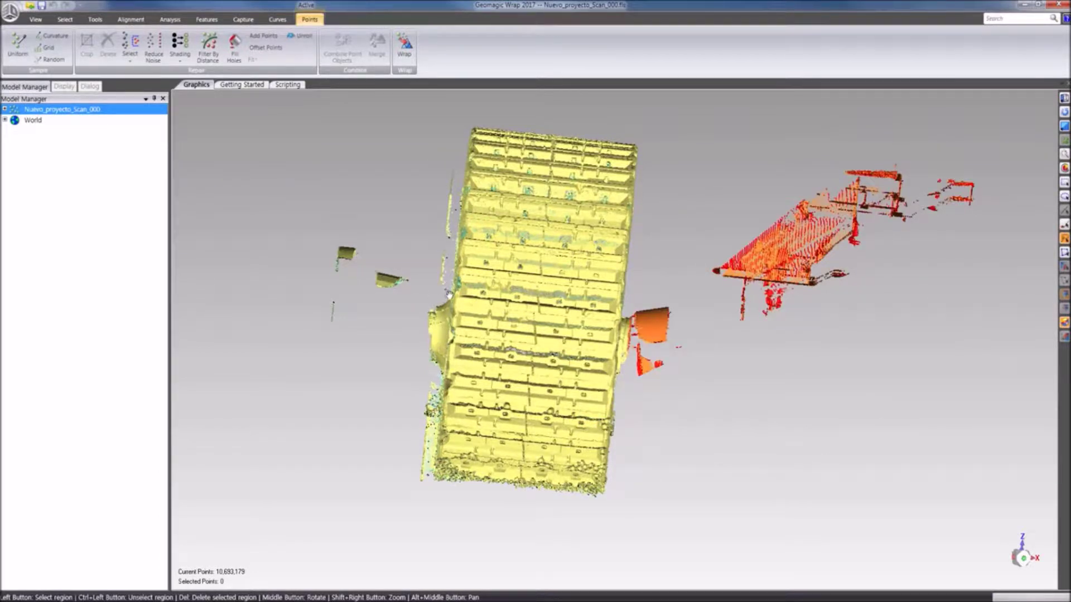
{"action": "mouse_move", "coordinate": [450, 300]}
{"action": "left_mouse_down"}
{"action": "mouse_move", "coordinate": [305, 256]}
{"action": "mouse_move", "coordinate": [333, 392]}
{"action": "mouse_move", "coordinate": [422, 347]}
{"action": "left_mouse_up"}
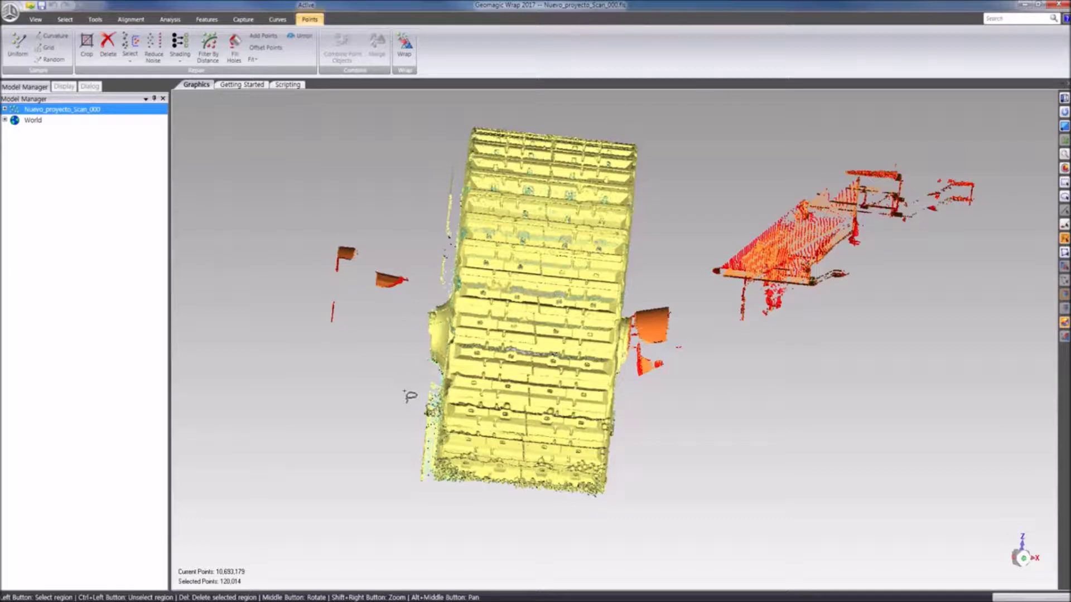
{"action": "mouse_move", "coordinate": [429, 401]}
{"action": "left_mouse_down"}
{"action": "mouse_move", "coordinate": [428, 346]}
{"action": "mouse_move", "coordinate": [390, 302]}
{"action": "mouse_move", "coordinate": [389, 313]}
{"action": "left_mouse_up"}
{"action": "mouse_move", "coordinate": [429, 359]}
{"action": "left_mouse_down"}
{"action": "mouse_move", "coordinate": [447, 389]}
{"action": "mouse_move", "coordinate": [435, 486]}
{"action": "mouse_move", "coordinate": [418, 526]}
{"action": "mouse_move", "coordinate": [394, 534]}
{"action": "left_mouse_up"}
{"action": "left_click_drag", "start_coordinate": [453, 295], "coordinate": [435, 299]}
{"action": "mouse_move", "coordinate": [455, 155]}
{"action": "left_mouse_down"}
{"action": "mouse_move", "coordinate": [473, 144]}
{"action": "mouse_move", "coordinate": [463, 146]}
{"action": "left_mouse_up"}
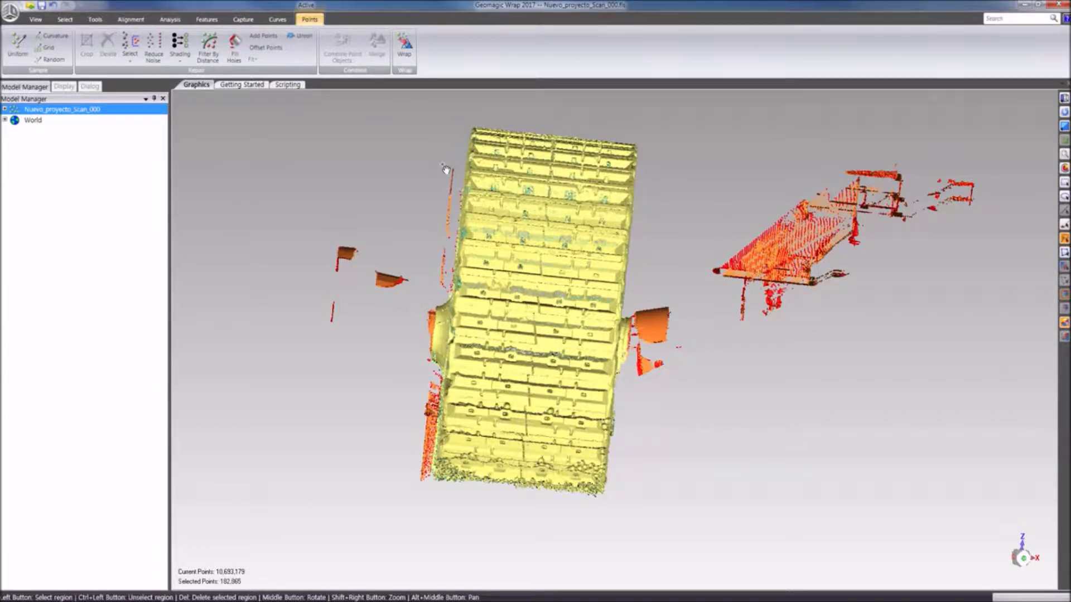
{"action": "key", "text": "Delete"}
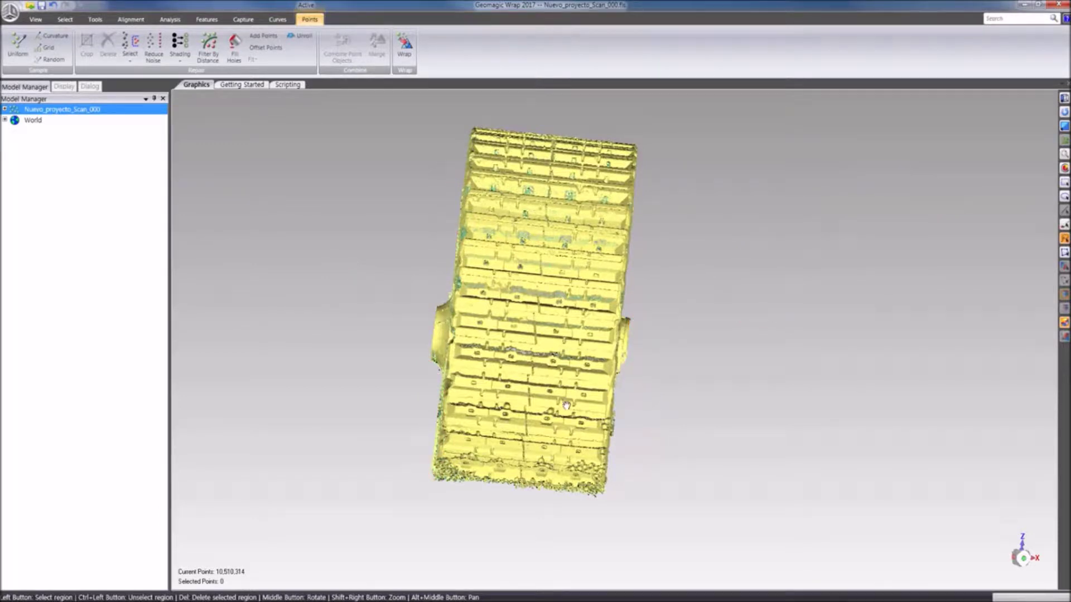
{"action": "middle_click_drag", "start_coordinate": [569, 371], "coordinate": [574, 340]}
{"action": "middle_click_drag", "start_coordinate": [586, 285], "coordinate": [656, 241]}
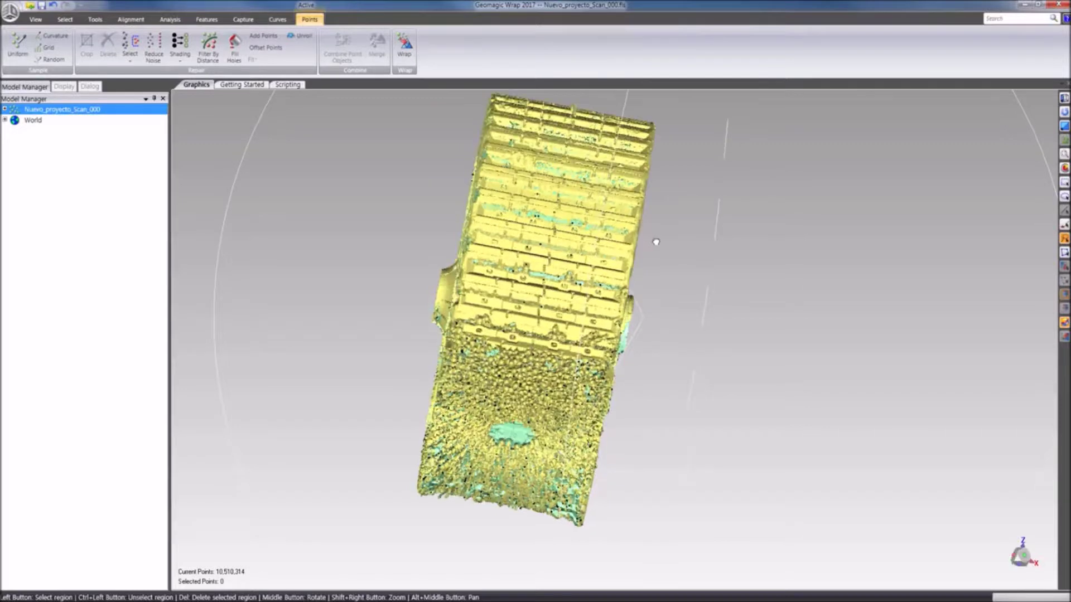
{"action": "middle_click_drag", "start_coordinate": [631, 285], "coordinate": [613, 329]}
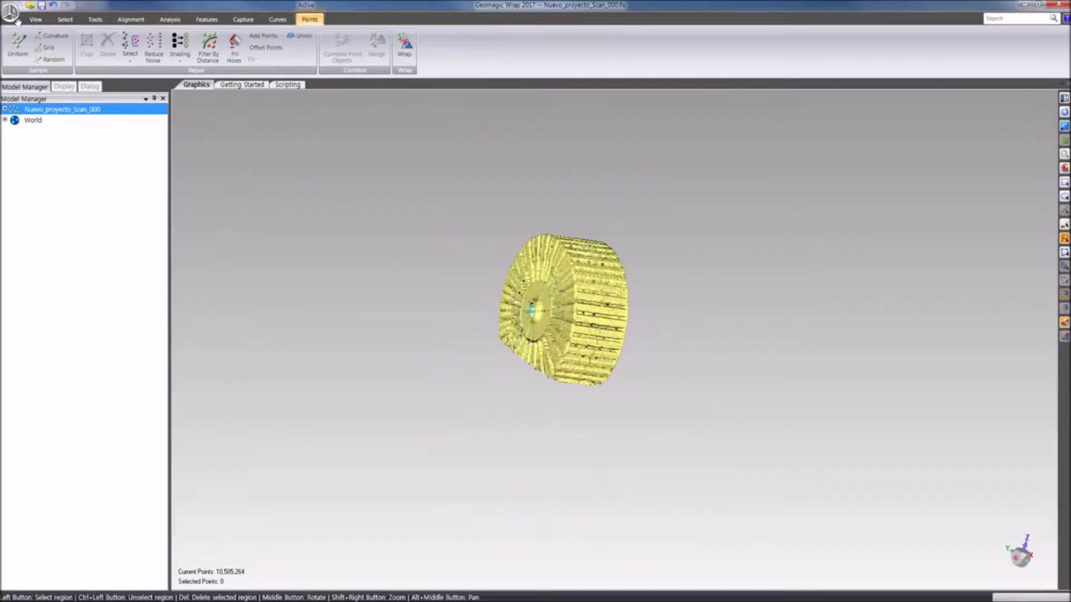
- Import Nuevo_proyecto_Scan_001.fls from its scan folder as unordered points, with millimeters as the data units
{"action": "left_click", "coordinate": [11, 14]}
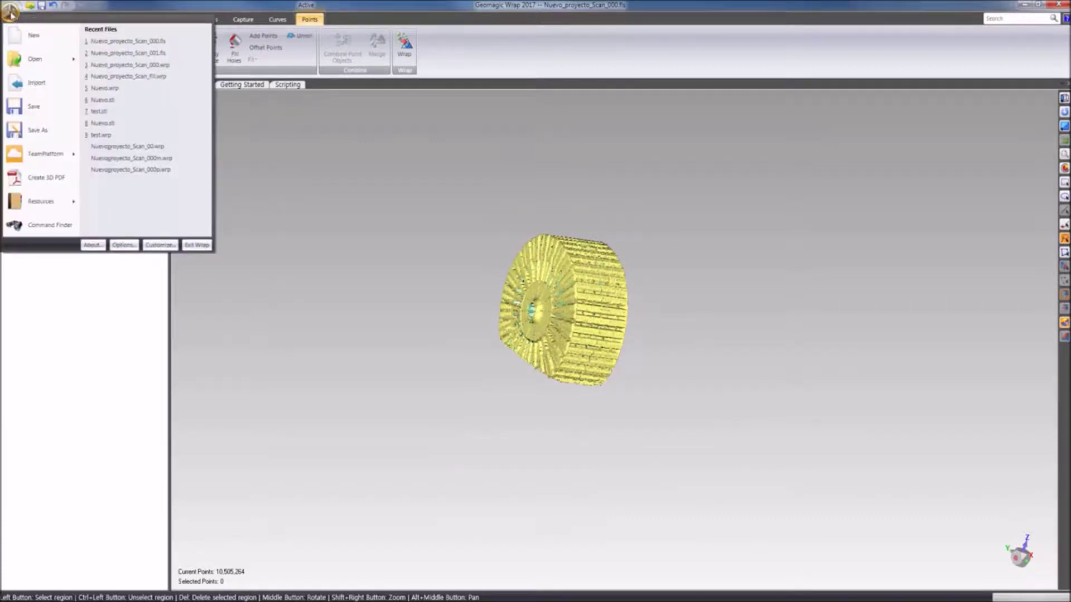
{"action": "left_click", "coordinate": [38, 84]}
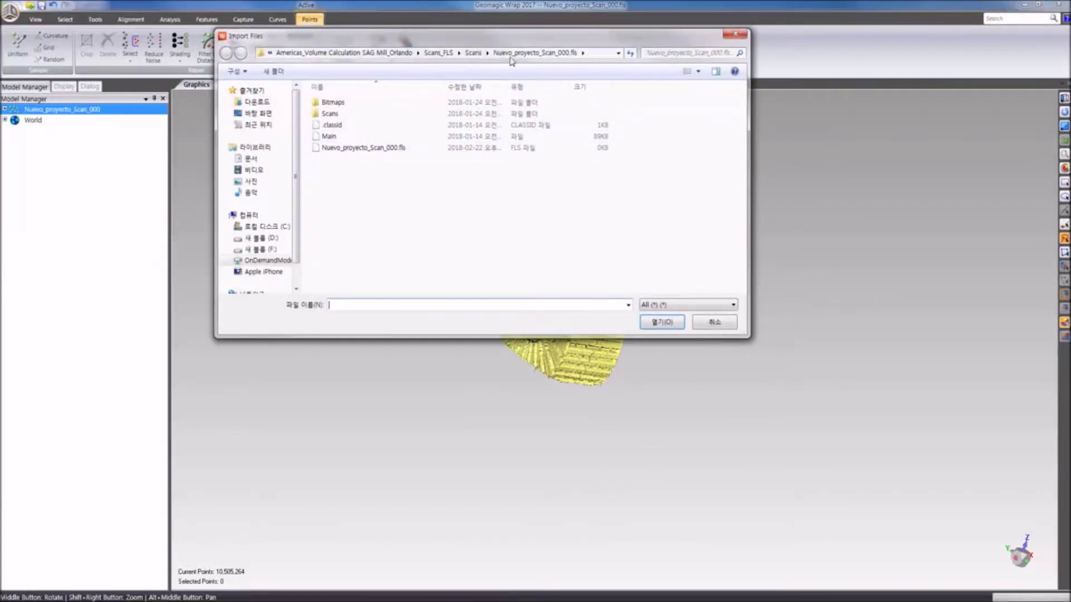
{"action": "left_click", "coordinate": [473, 53]}
{"action": "double_click", "coordinate": [396, 114]}
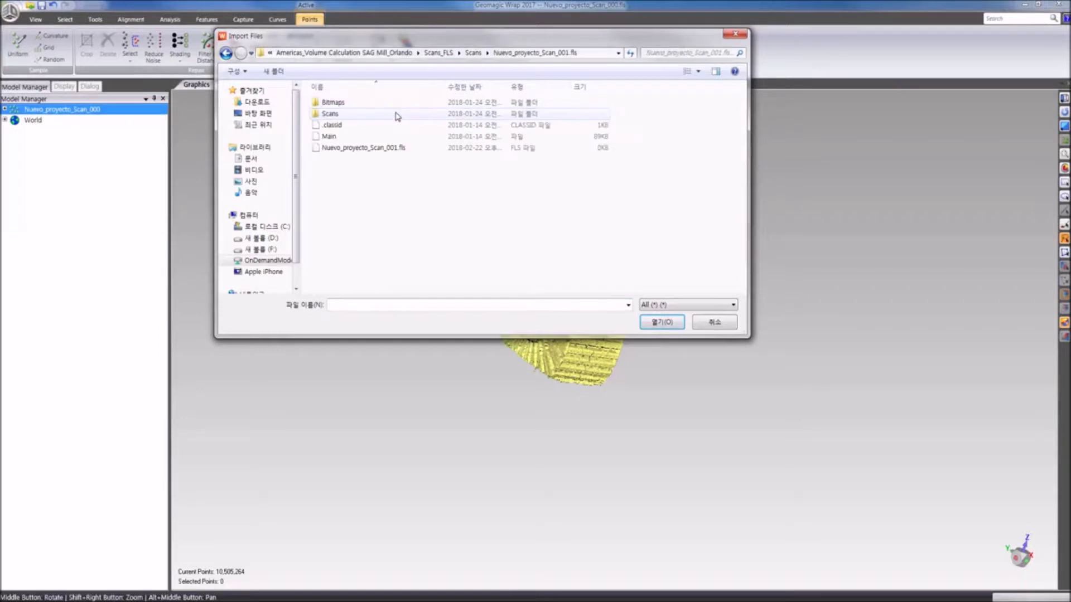
{"action": "left_click", "coordinate": [370, 148]}
{"action": "left_click", "coordinate": [661, 322]}
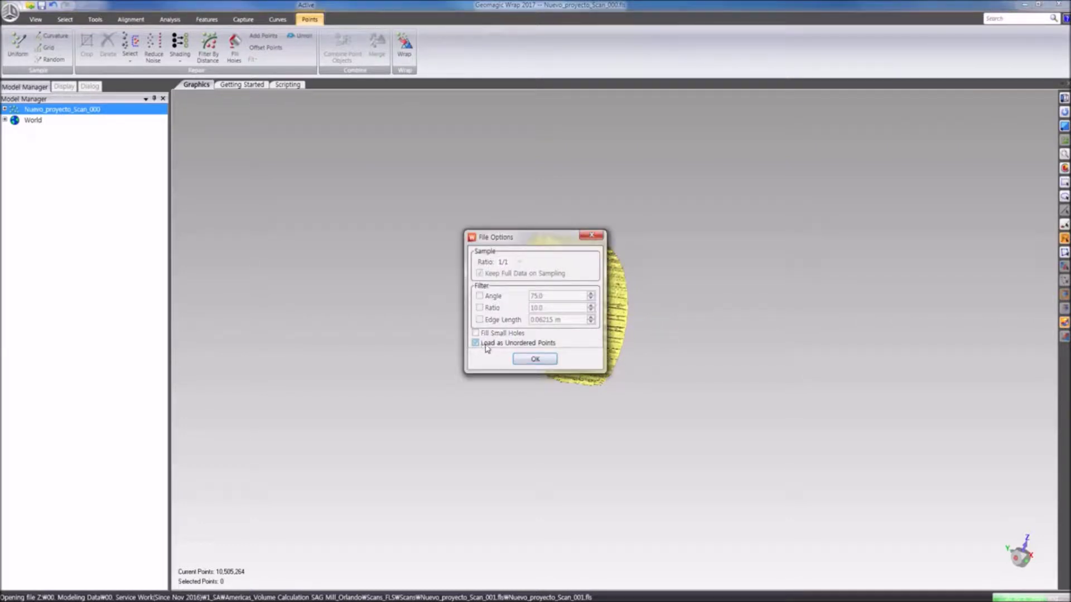
{"action": "left_click", "coordinate": [535, 359]}
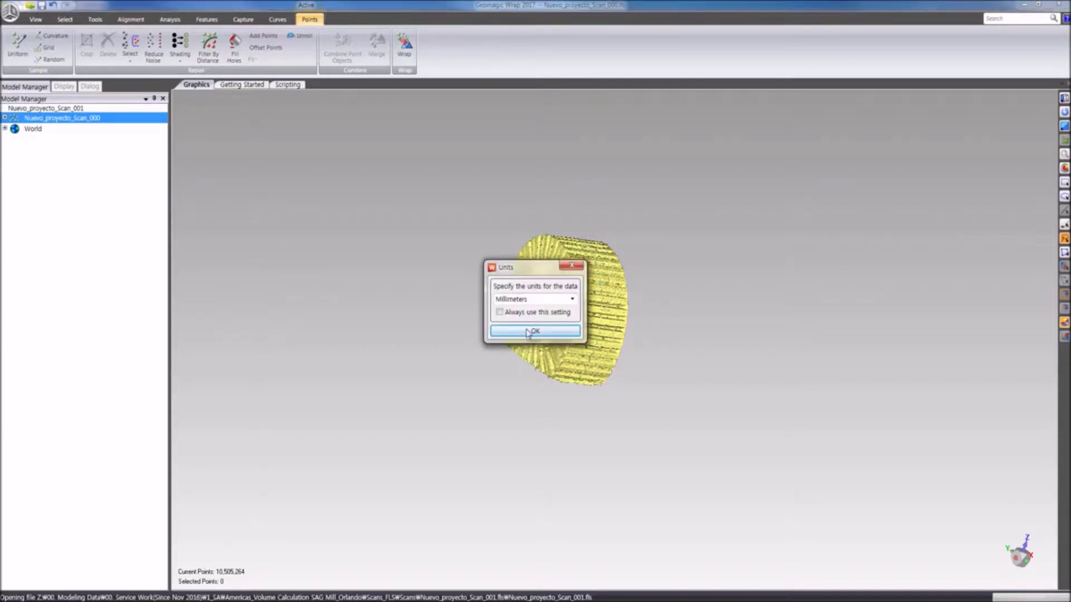
{"action": "left_click", "coordinate": [527, 333]}
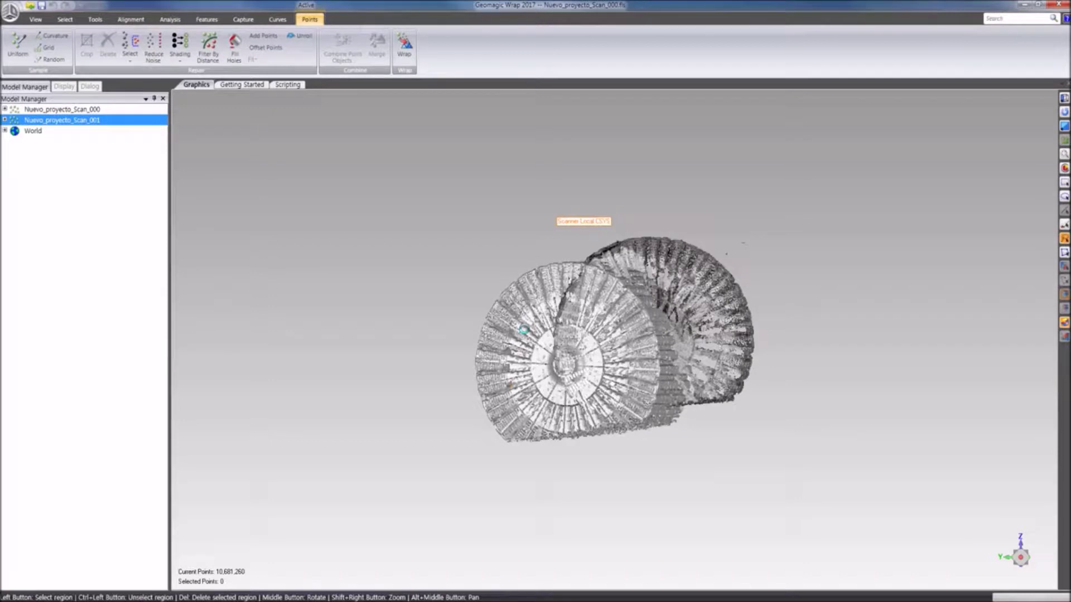
- Hide all coordinate systems of Nuevo_proyecto_Scan_001 and show its points shaded without vertex color
{"action": "left_click", "coordinate": [5, 120]}
{"action": "right_click", "coordinate": [39, 132]}
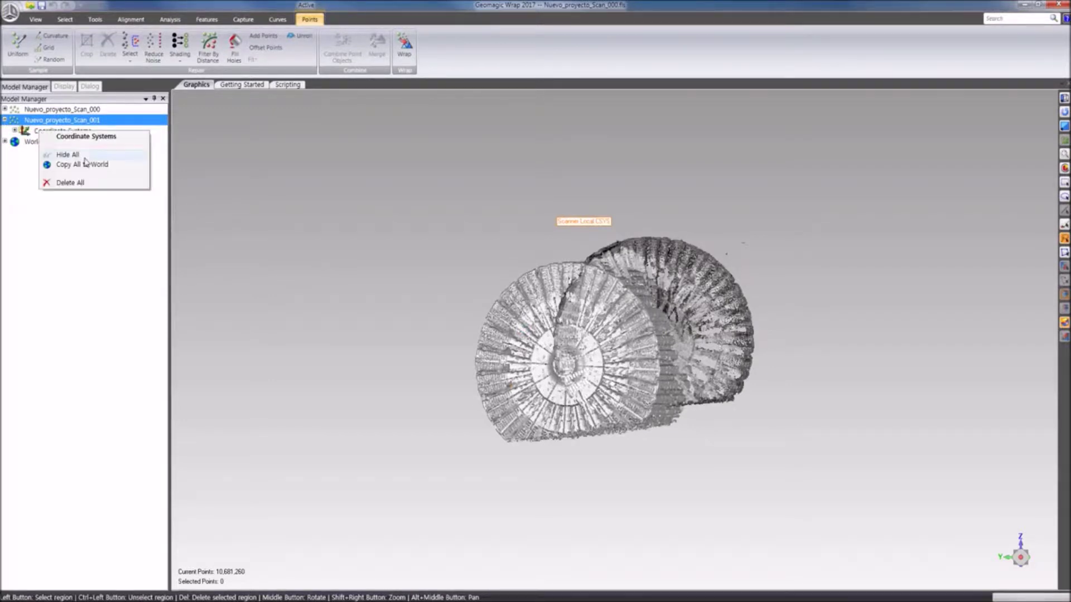
{"action": "left_click", "coordinate": [62, 87]}
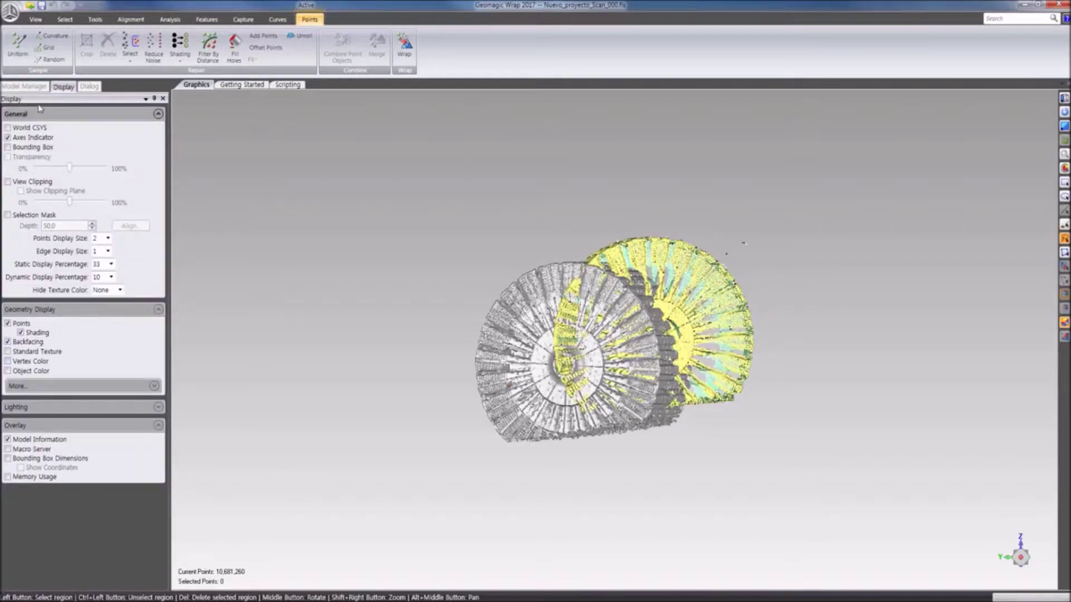
{"action": "left_click", "coordinate": [26, 87]}
{"action": "left_click", "coordinate": [5, 120]}
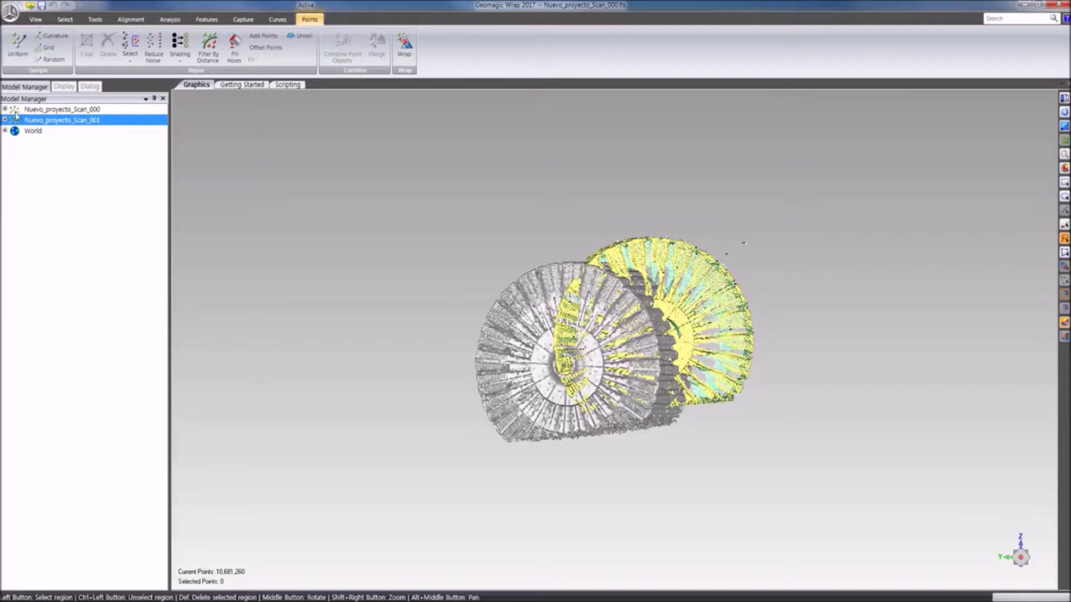
- Hide the Nuevo_proyecto_Scan_000 points and delete the stray points beyond the drum's +X end in Nuevo_proyecto_Scan_001
{"action": "right_click", "coordinate": [60, 112]}
{"action": "left_click", "coordinate": [84, 135]}
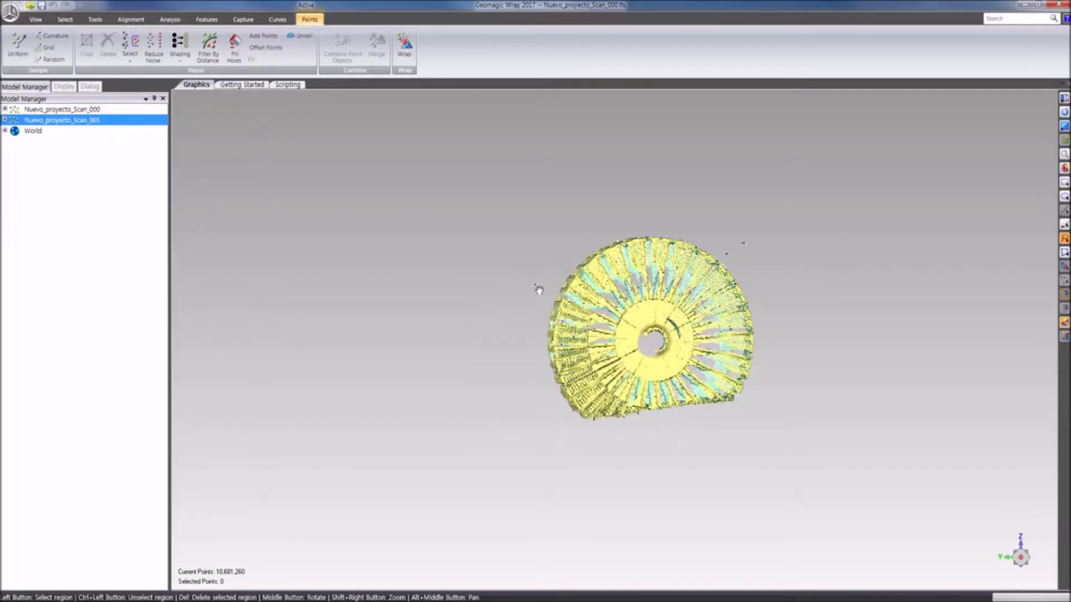
{"action": "middle_click_drag", "start_coordinate": [881, 360], "coordinate": [746, 404]}
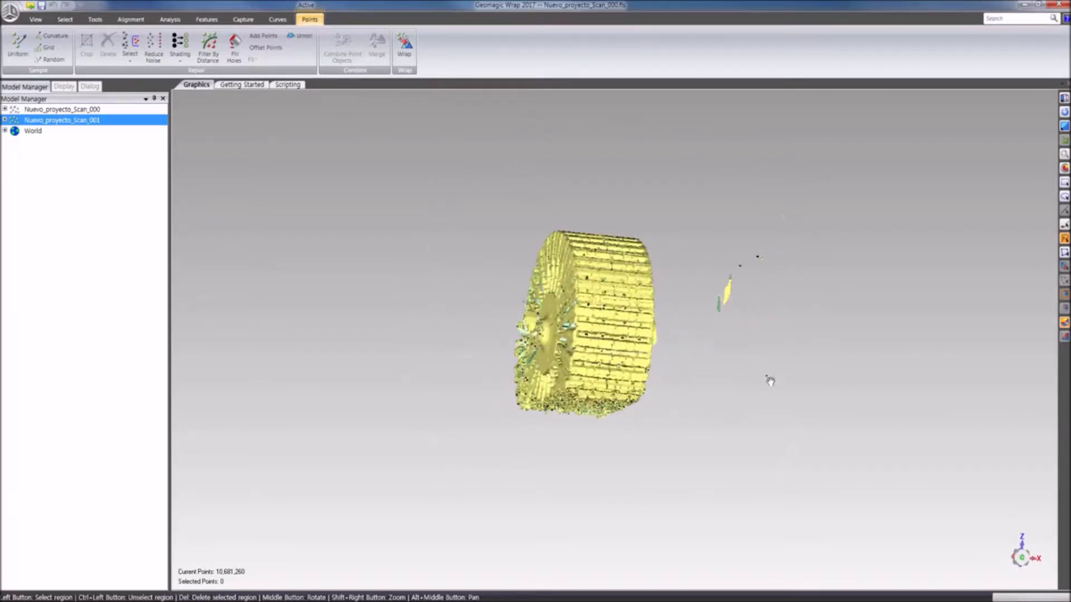
{"action": "middle_click_drag", "start_coordinate": [618, 313], "coordinate": [628, 369]}
{"action": "scroll", "coordinate": [627, 369], "scroll_direction": "up", "scroll_amount": 5}
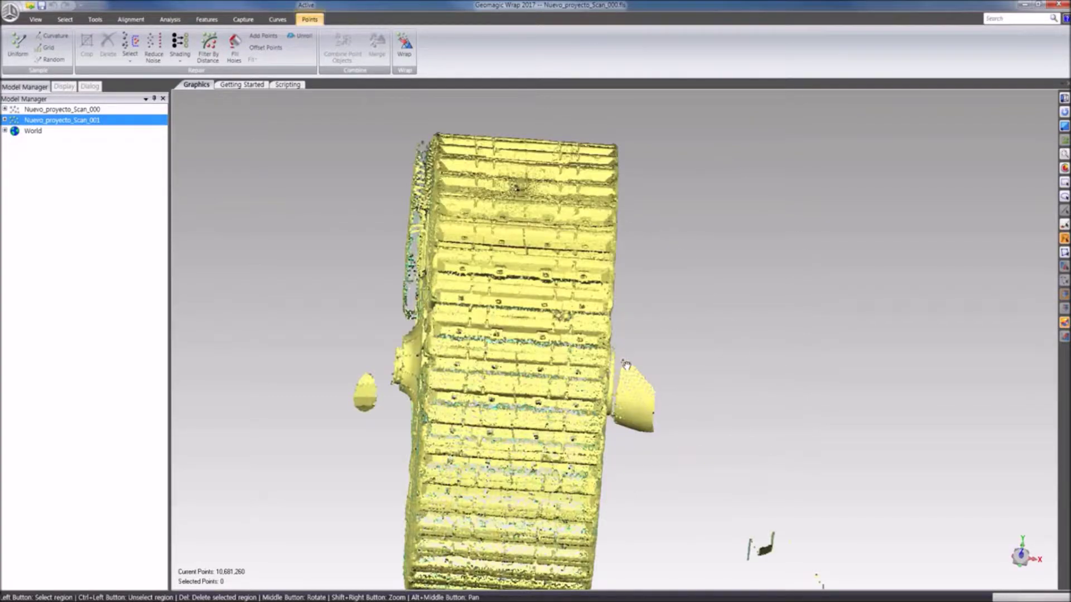
{"action": "scroll", "coordinate": [626, 366], "scroll_direction": "down", "scroll_amount": 1}
{"action": "mouse_move", "coordinate": [619, 350]}
{"action": "left_mouse_down"}
{"action": "mouse_move", "coordinate": [773, 512]}
{"action": "mouse_move", "coordinate": [874, 419]}
{"action": "mouse_move", "coordinate": [895, 486]}
{"action": "mouse_move", "coordinate": [761, 580]}
{"action": "mouse_move", "coordinate": [670, 558]}
{"action": "mouse_move", "coordinate": [625, 557]}
{"action": "mouse_move", "coordinate": [610, 573]}
{"action": "left_mouse_up"}
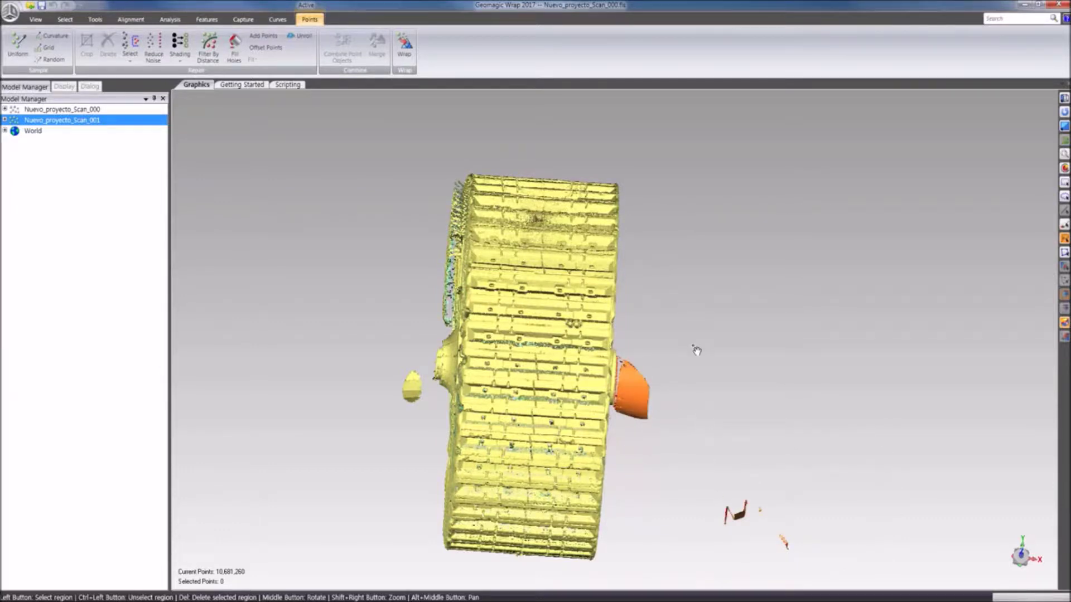
{"action": "middle_click_drag", "start_coordinate": [596, 298], "coordinate": [593, 298]}
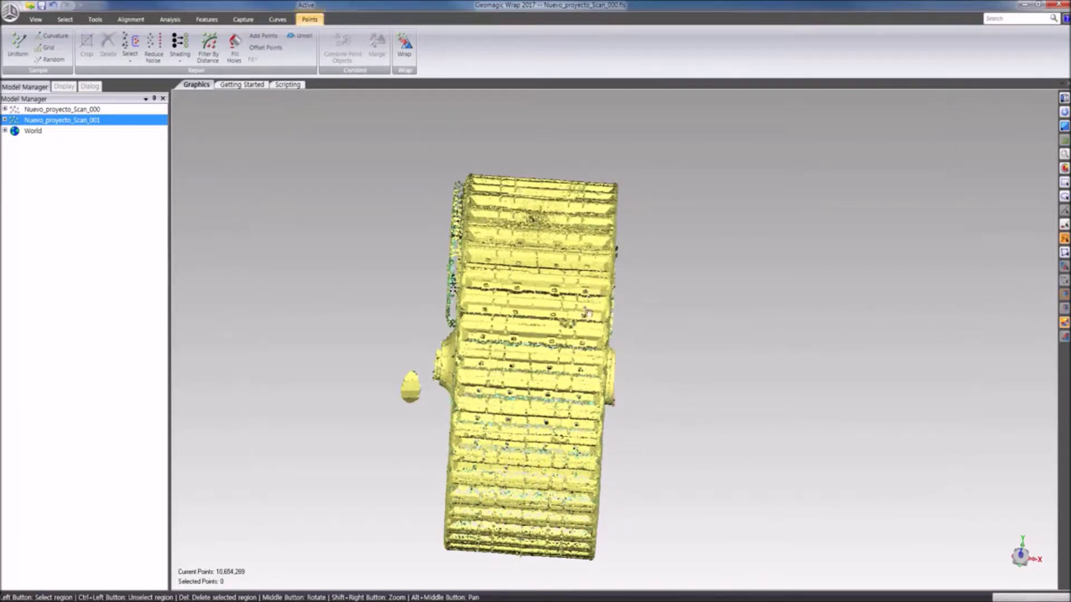
- Delete the detached points and hub-edge fragments beyond the drum's -X end in Nuevo_proyecto_Scan_001
{"action": "left_click_drag", "start_coordinate": [392, 395], "coordinate": [430, 435]}
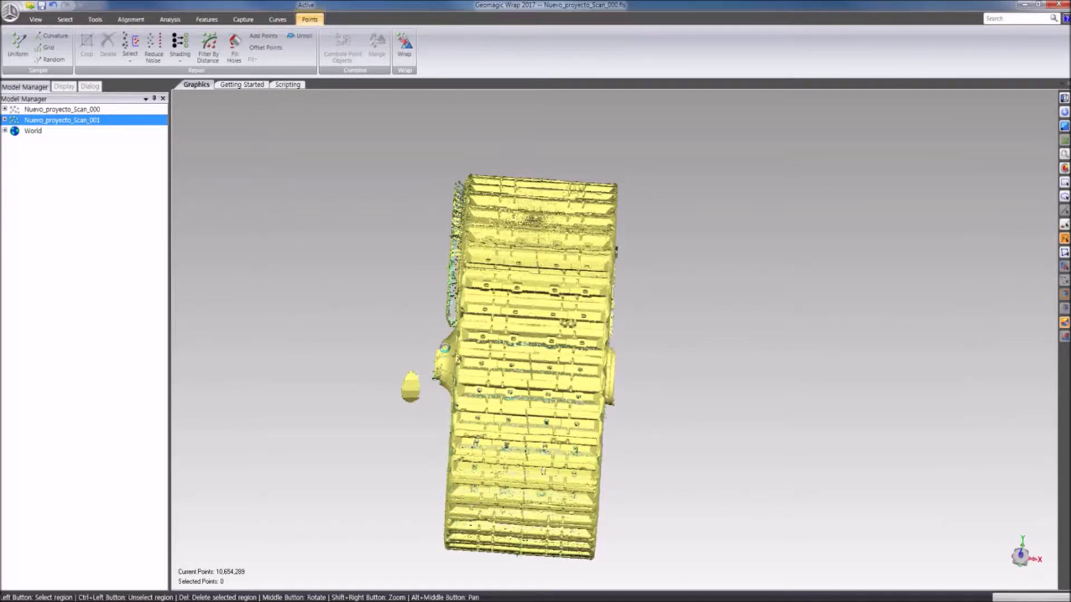
{"action": "mouse_move", "coordinate": [440, 337]}
{"action": "left_mouse_down"}
{"action": "mouse_move", "coordinate": [408, 354]}
{"action": "mouse_move", "coordinate": [438, 442]}
{"action": "left_mouse_up"}
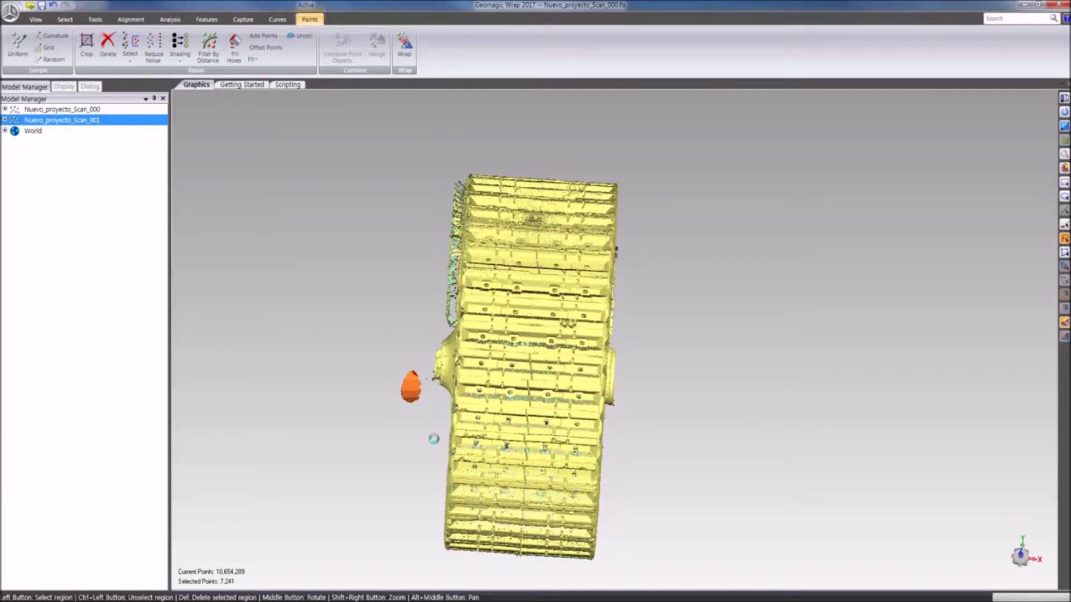
{"action": "key", "text": "Delete"}
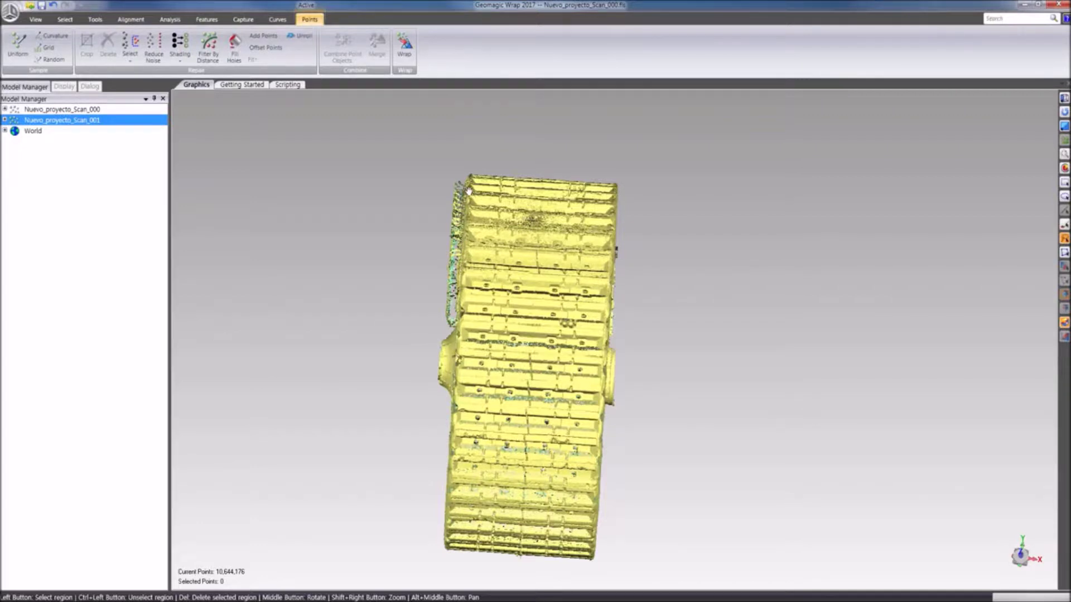
- Delete the narrow strip of stray points beside the drum's -X face, above the hub, in Nuevo_proyecto_Scan_001
{"action": "mouse_move", "coordinate": [468, 177]}
{"action": "left_mouse_down"}
{"action": "mouse_move", "coordinate": [464, 168]}
{"action": "mouse_move", "coordinate": [426, 192]}
{"action": "mouse_move", "coordinate": [407, 312]}
{"action": "mouse_move", "coordinate": [424, 342]}
{"action": "mouse_move", "coordinate": [463, 328]}
{"action": "left_mouse_up"}
{"action": "key", "text": "Delete"}
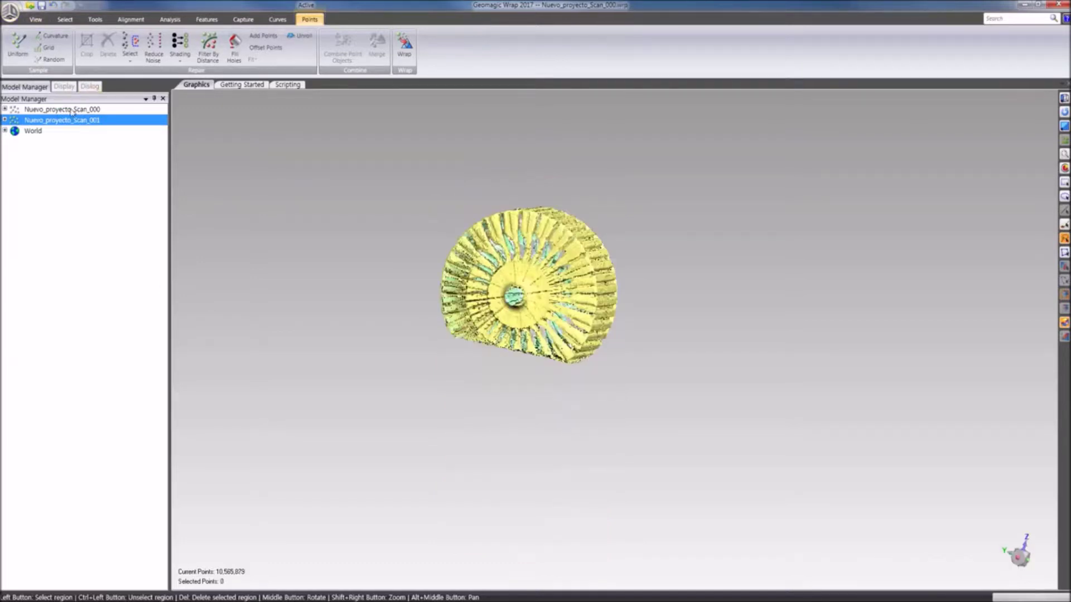
- Set up an n-point Manual Registration of both scans, with Nuevo_proyecto_Scan_000 fixed and Nuevo_proyecto_Scan_001 floating
{"action": "left_click", "coordinate": [64, 111]}
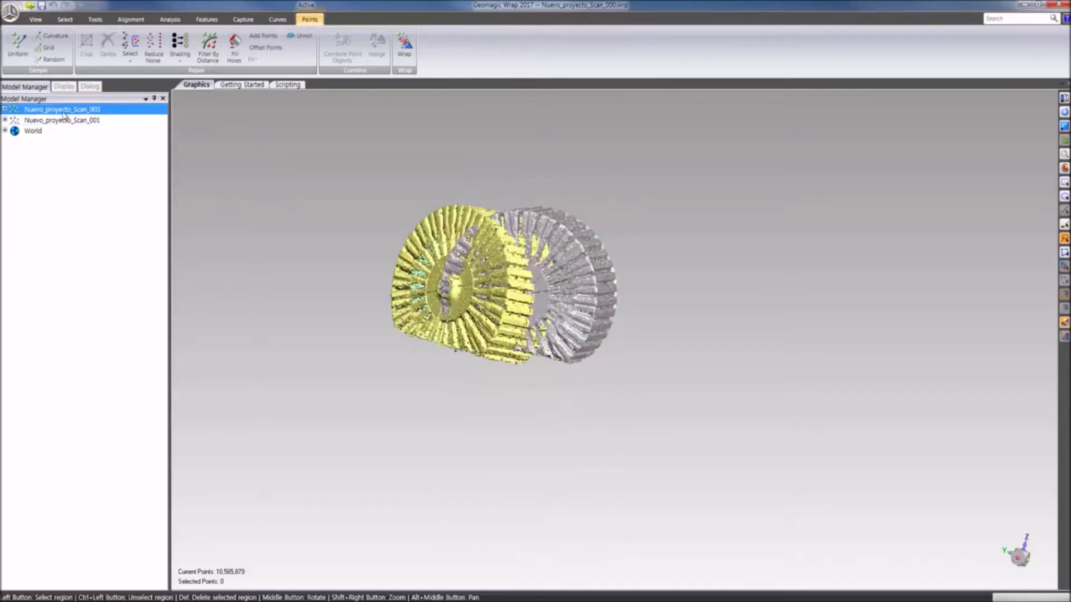
{"action": "left_click", "coordinate": [58, 122], "text": "ctrl"}
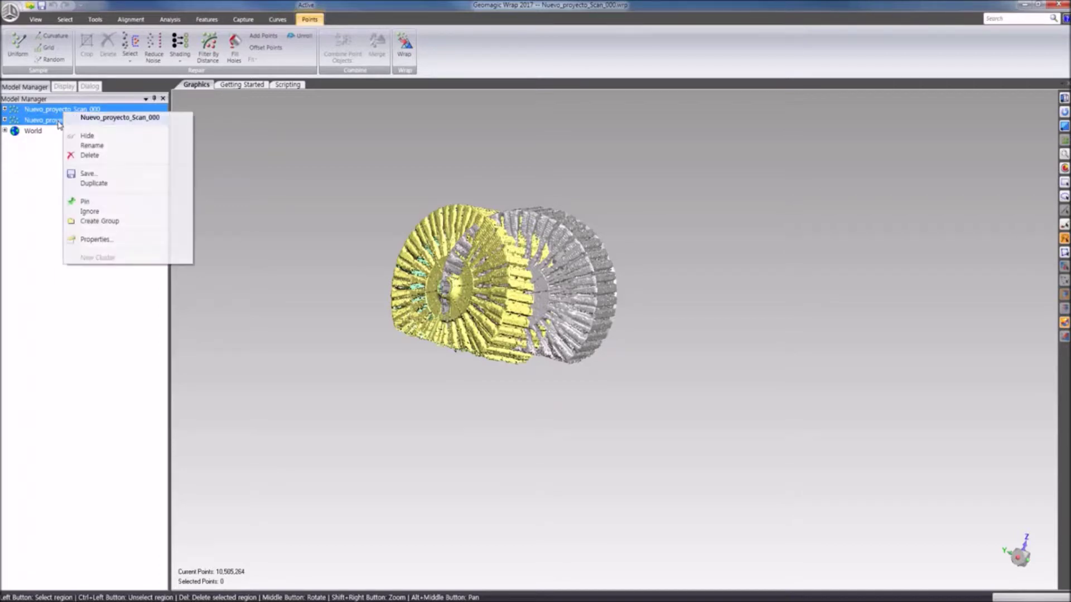
{"action": "left_click", "coordinate": [139, 22]}
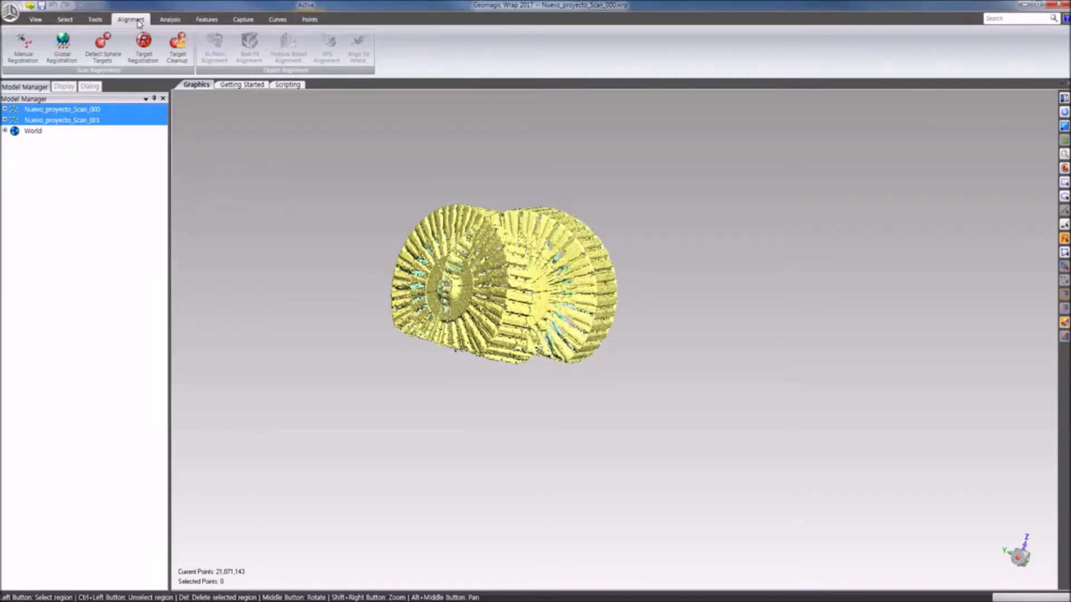
{"action": "left_click", "coordinate": [23, 45]}
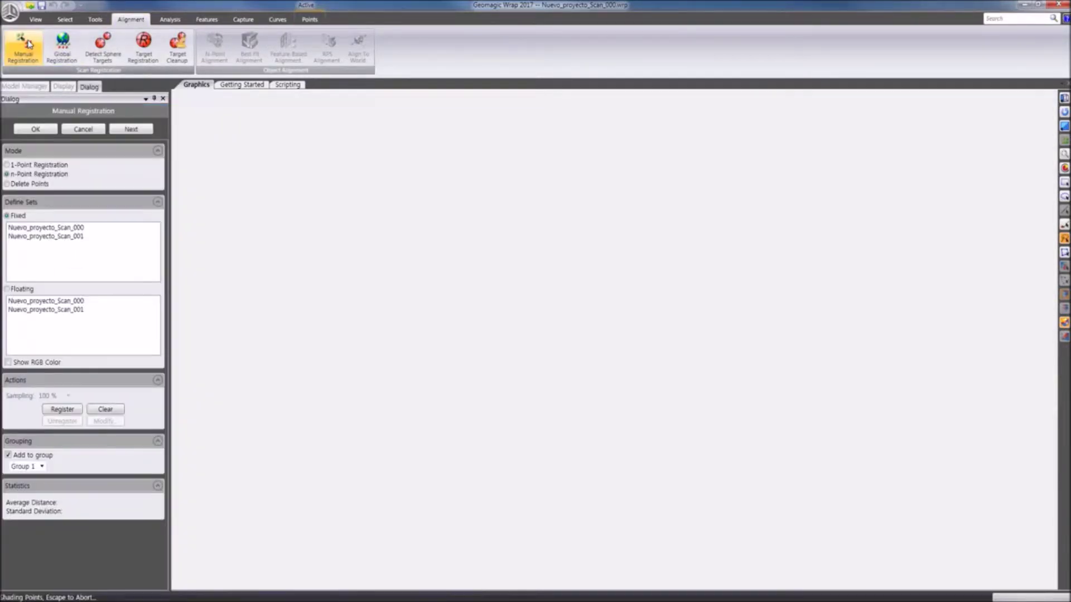
{"action": "left_click", "coordinate": [59, 229]}
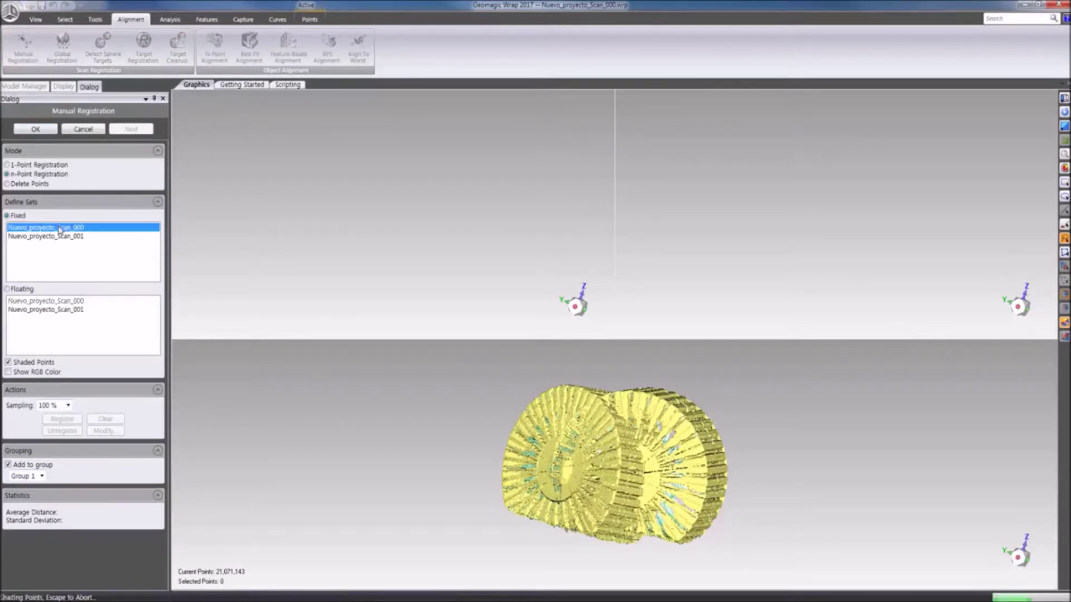
{"action": "left_click", "coordinate": [60, 310]}
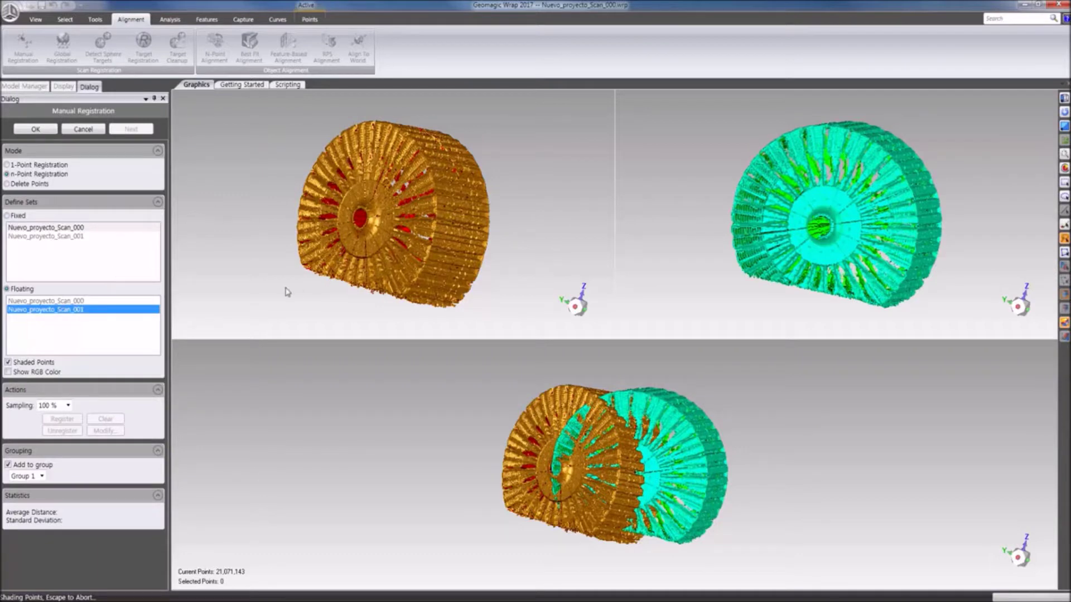
- Mark the first matching reference point on both scans, at the lower edge of the central hub plate
{"action": "middle_click_drag", "start_coordinate": [425, 225], "coordinate": [394, 251]}
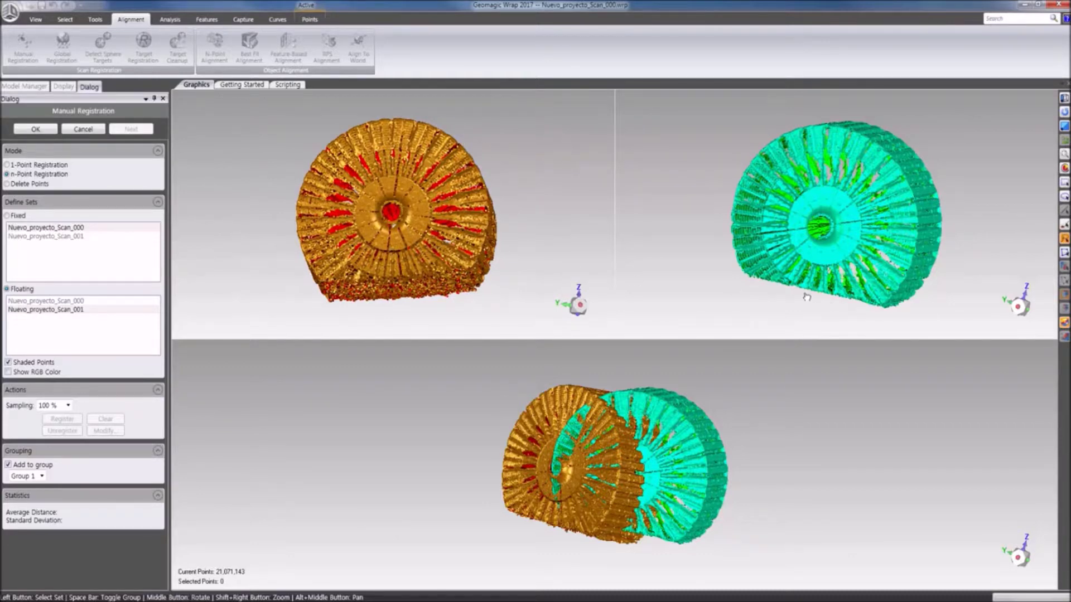
{"action": "left_click", "coordinate": [391, 240]}
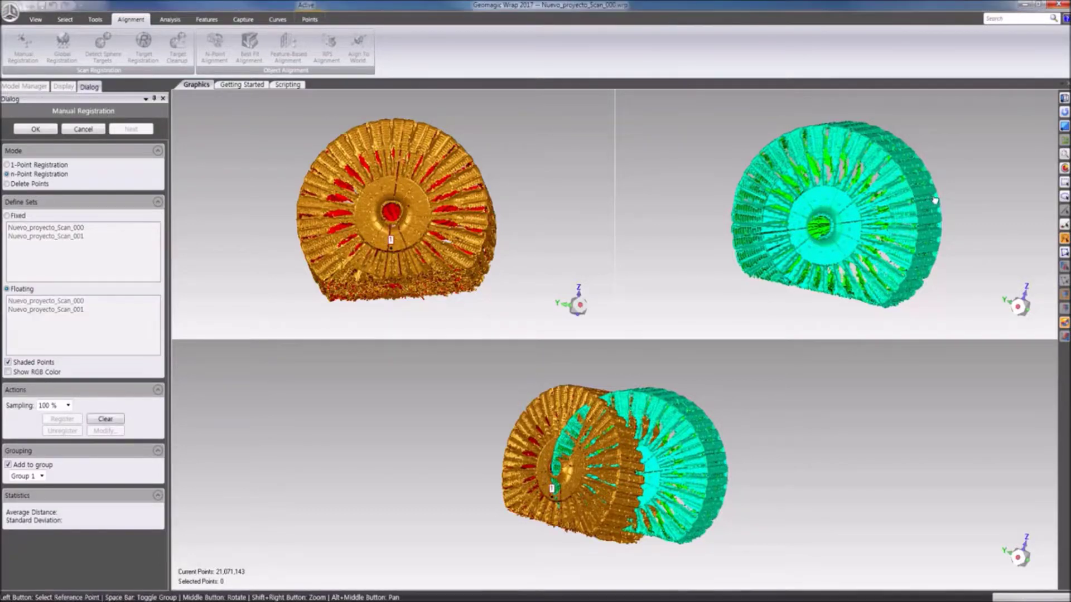
{"action": "key", "text": "space"}
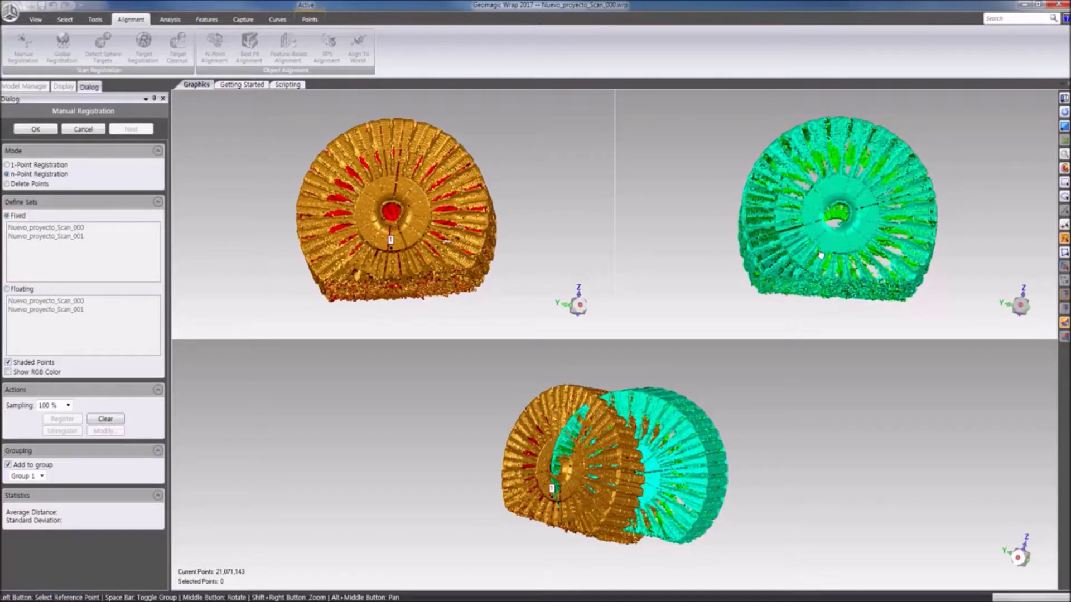
{"action": "middle_click_drag", "start_coordinate": [829, 276], "coordinate": [815, 301]}
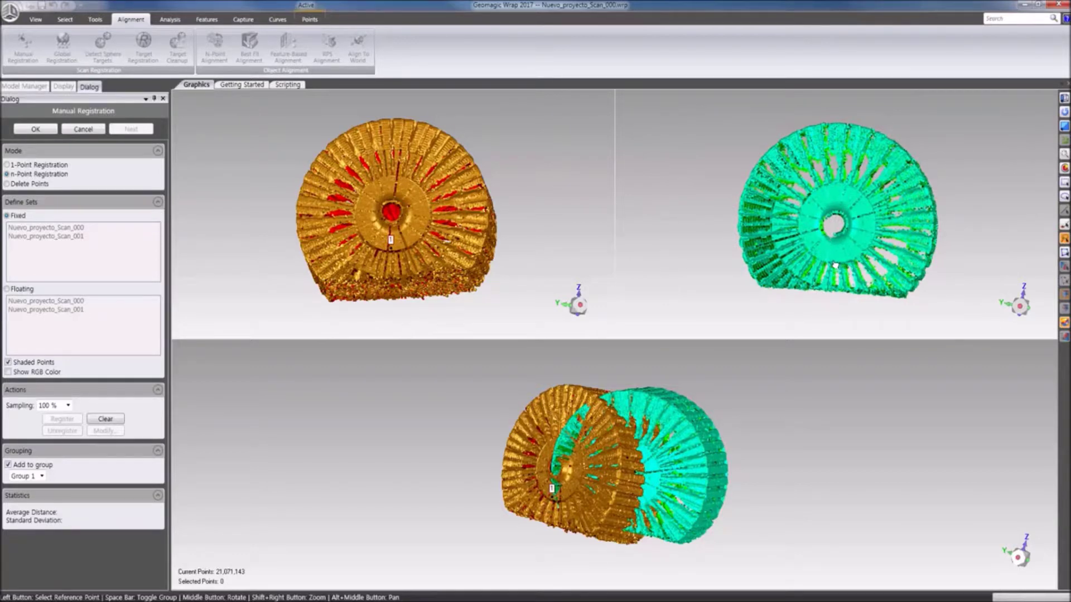
{"action": "scroll", "coordinate": [835, 266], "scroll_direction": "up", "scroll_amount": 3}
{"action": "mouse_move", "coordinate": [828, 281]}
{"action": "middle_mouse_down"}
{"action": "mouse_move", "coordinate": [824, 293]}
{"action": "mouse_move", "coordinate": [827, 279]}
{"action": "middle_mouse_up"}
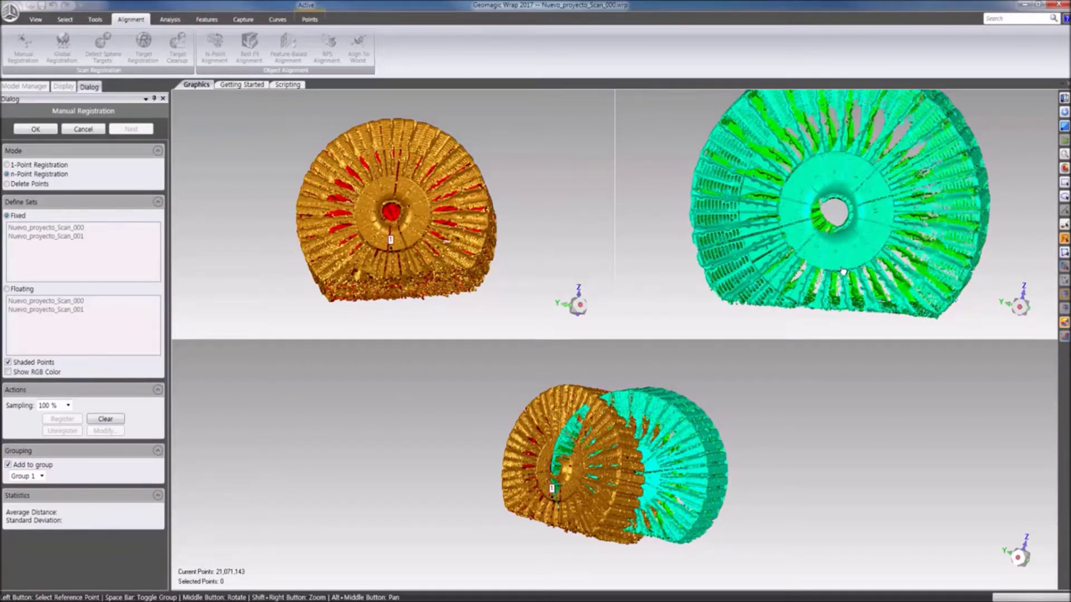
{"action": "left_click", "coordinate": [830, 266]}
- Mark two more matching point pairs on both scans: the hub plate's upper-left edge and the upper rim of the drum's end face
{"action": "left_click", "coordinate": [366, 191]}
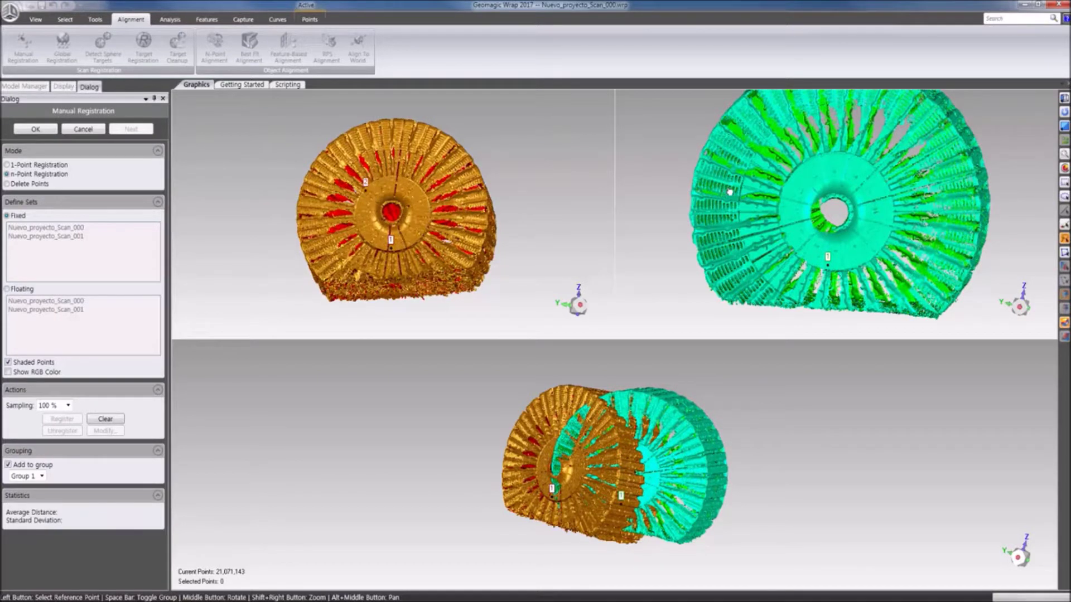
{"action": "left_click", "coordinate": [801, 172]}
{"action": "mouse_move", "coordinate": [406, 188]}
{"action": "middle_mouse_down"}
{"action": "mouse_move", "coordinate": [409, 215]}
{"action": "mouse_move", "coordinate": [408, 194]}
{"action": "middle_mouse_up"}
{"action": "scroll", "coordinate": [407, 189], "scroll_direction": "up", "scroll_amount": 2}
{"action": "left_click", "coordinate": [407, 162]}
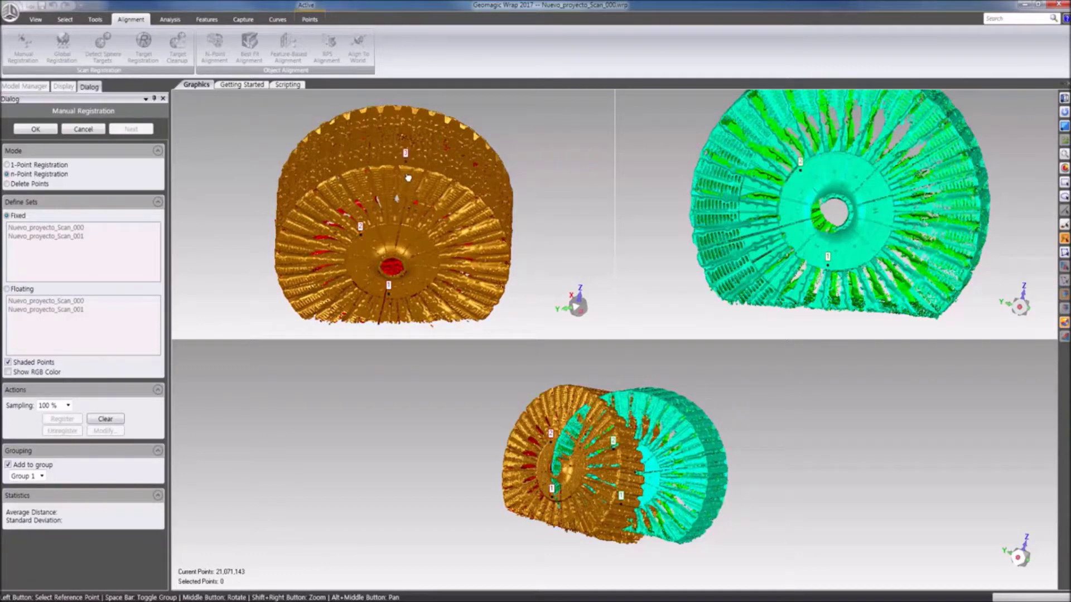
{"action": "middle_click_drag", "start_coordinate": [816, 213], "coordinate": [837, 262]}
{"action": "key", "text": "space"}
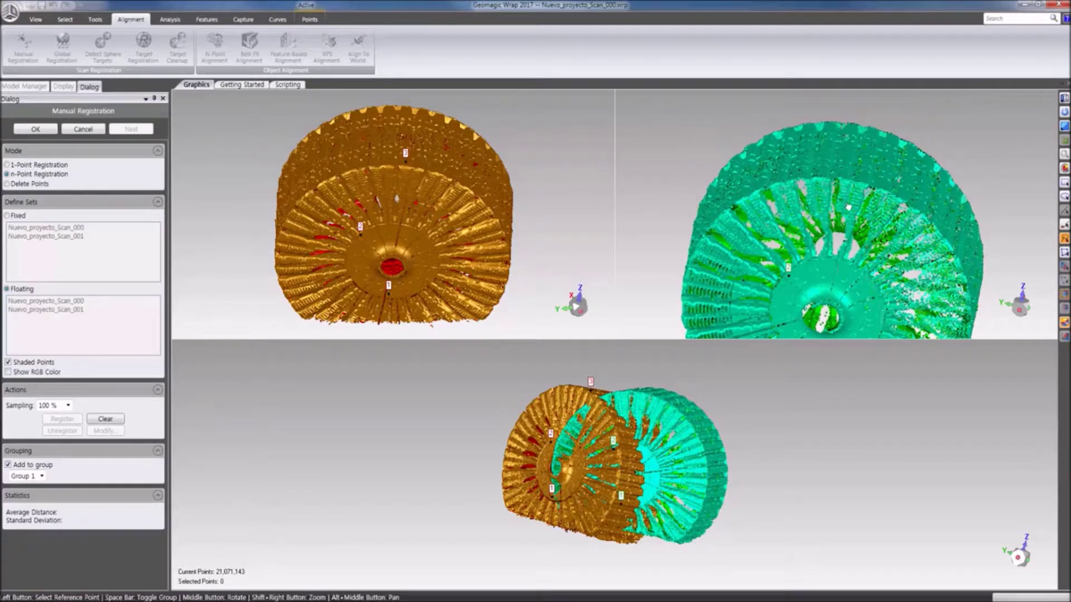
{"action": "left_click", "coordinate": [846, 177]}
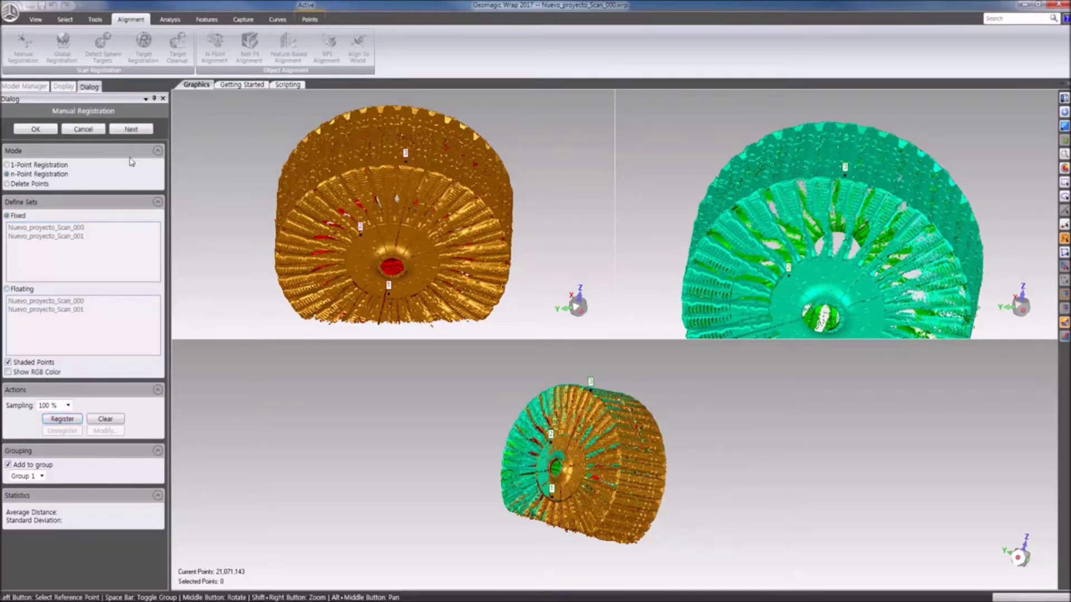
- Accept the manual registration and run Global Registration on both scans with 100 maximum iterations and a sample size of 2000
{"action": "left_click", "coordinate": [35, 131]}
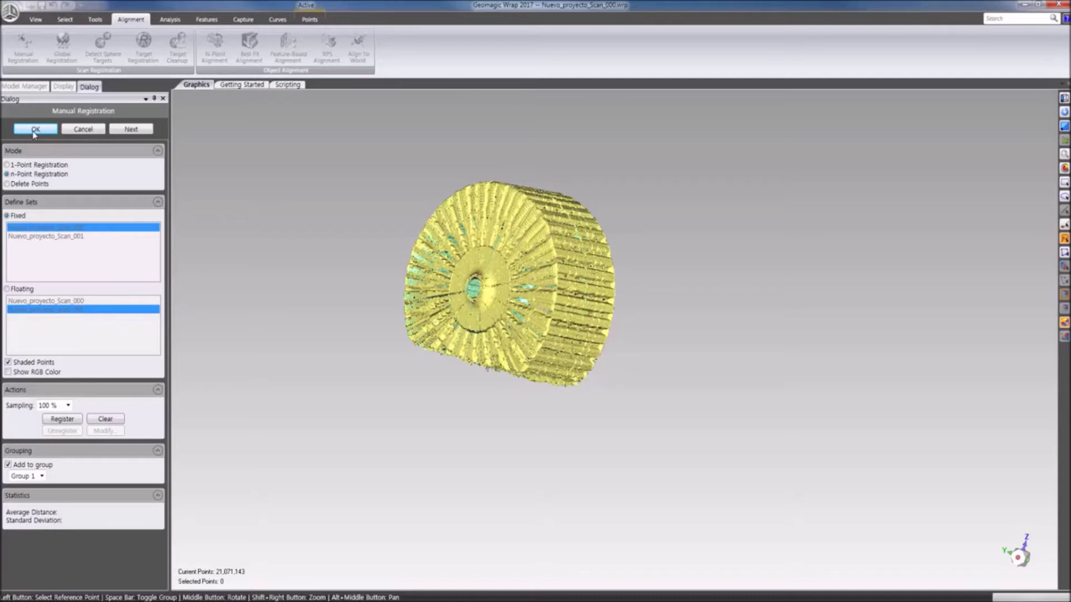
{"action": "left_click", "coordinate": [34, 130]}
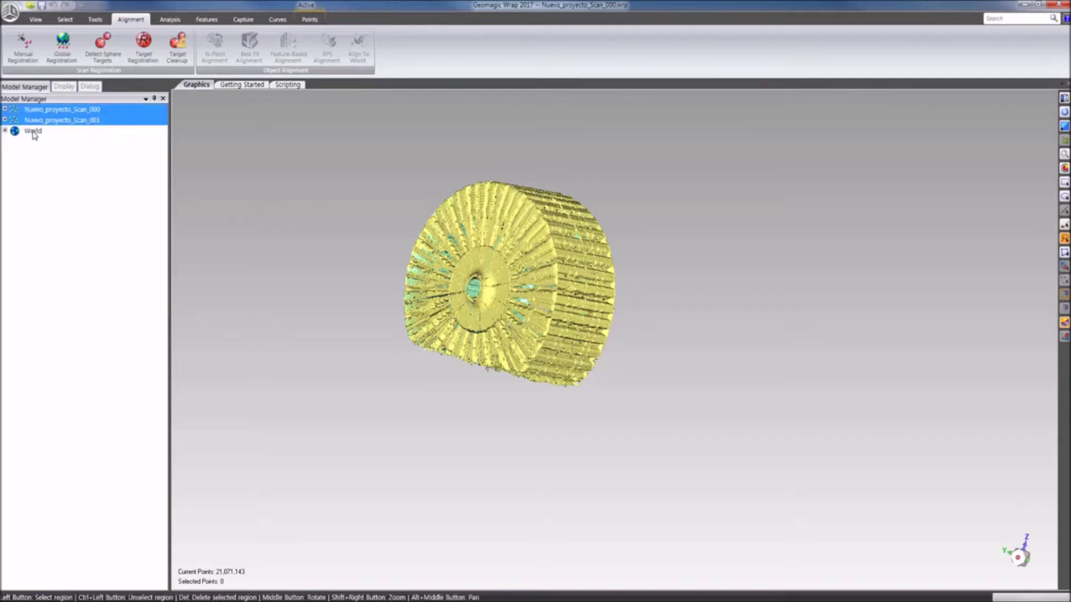
{"action": "left_click", "coordinate": [63, 50]}
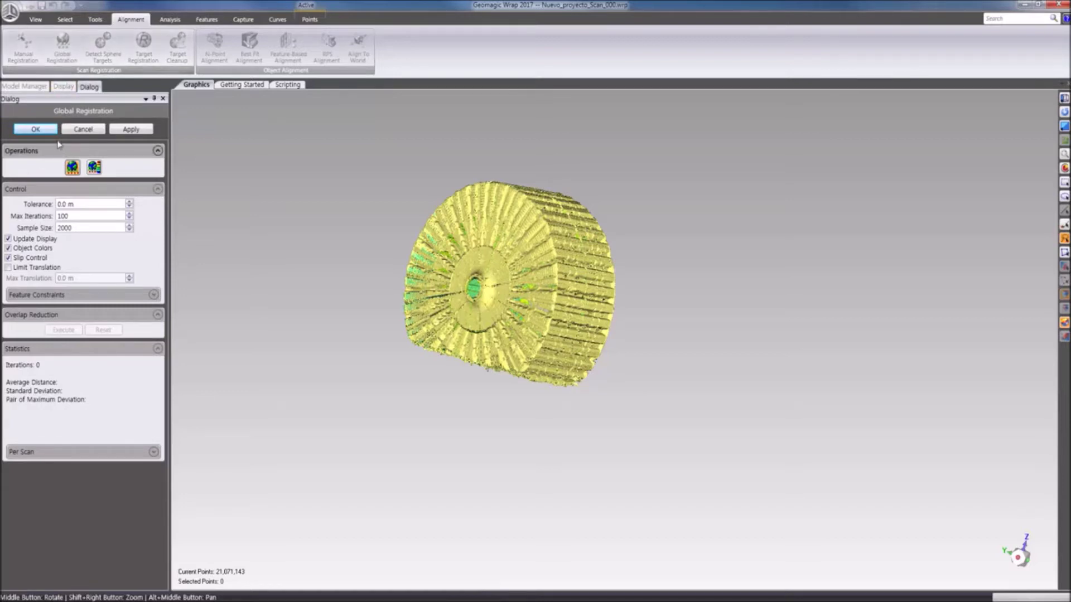
{"action": "left_click", "coordinate": [42, 131]}
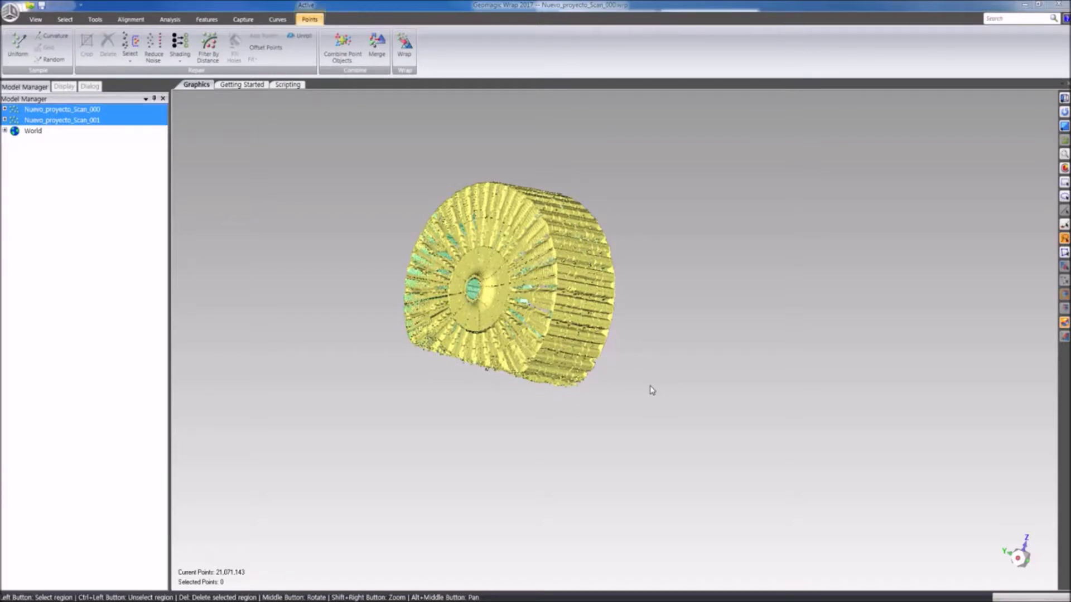
- Reduce both point clouds with Uniform Sample, defining the spacing by a lower target number of points
{"action": "left_click", "coordinate": [17, 48]}
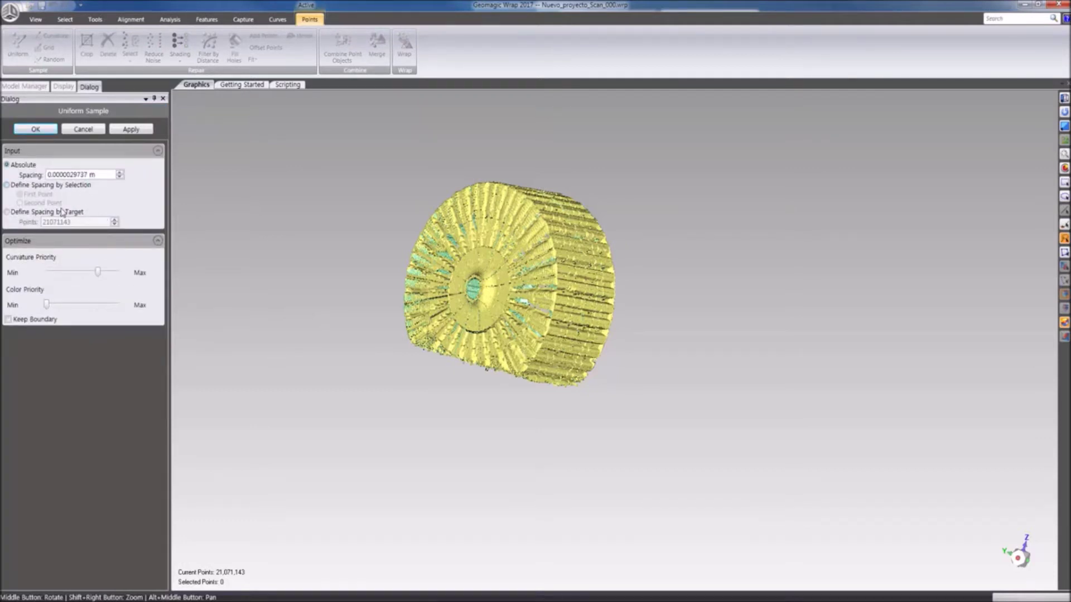
{"action": "left_click", "coordinate": [36, 212]}
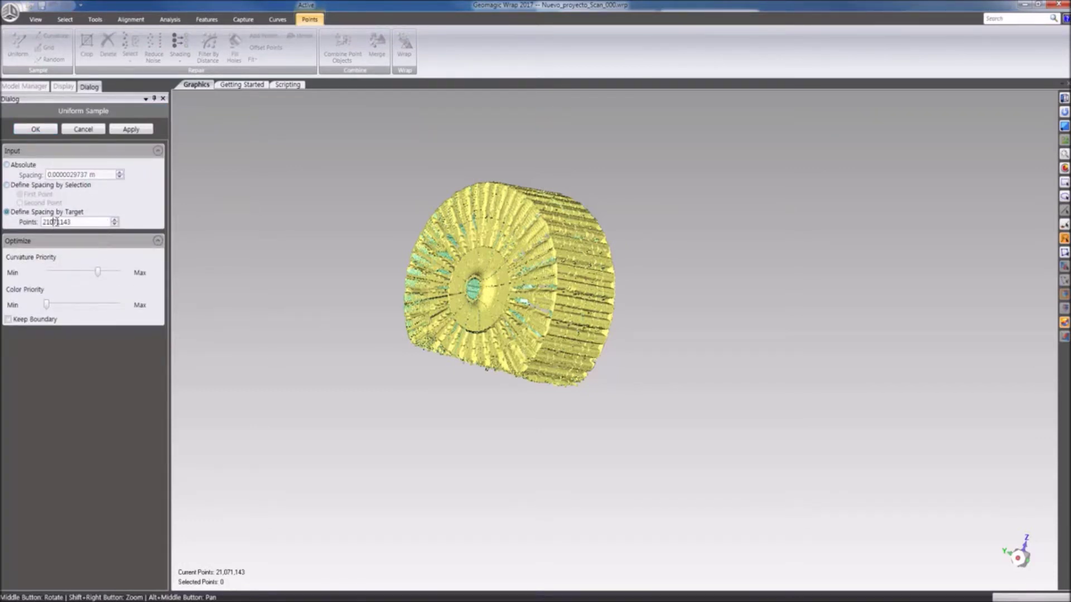
{"action": "key", "text": "BackSpace"}
{"action": "type", "text": "5"}
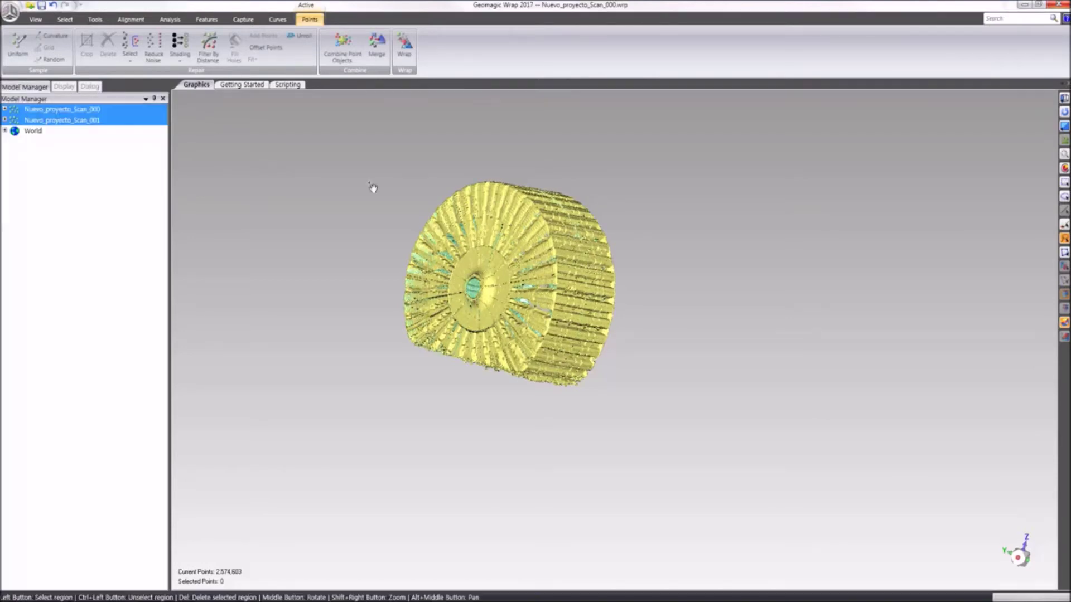
- Merge both point clouds into one polygon mesh, changing the local noise reduction and shifting the sampling balance toward quality
{"action": "left_click", "coordinate": [378, 50]}
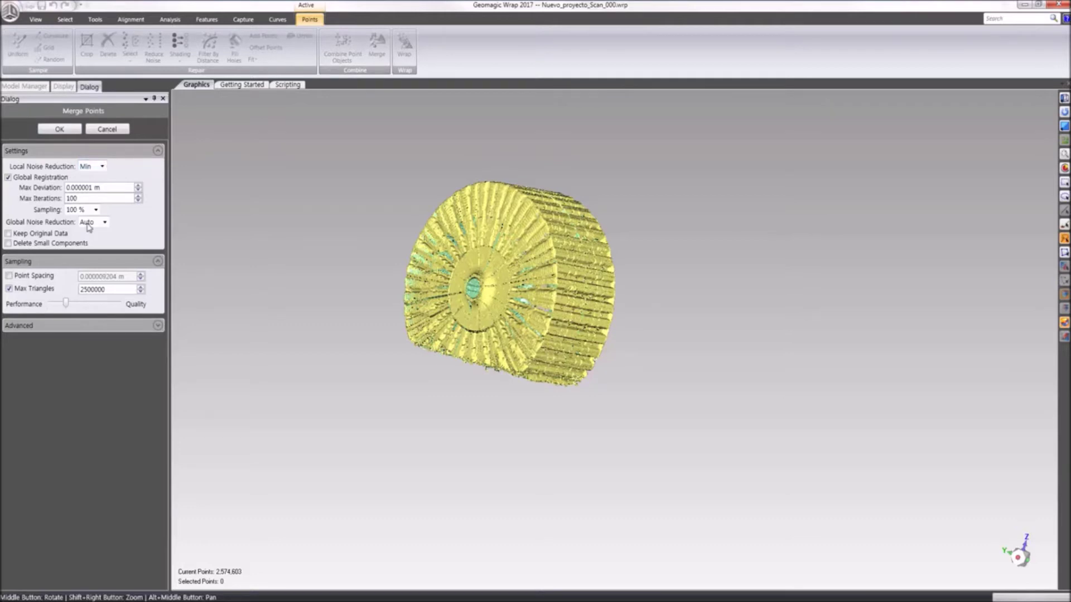
{"action": "left_click", "coordinate": [92, 167]}
{"action": "left_click", "coordinate": [91, 196]}
{"action": "left_click", "coordinate": [71, 305]}
{"action": "left_click", "coordinate": [71, 305]}
{"action": "left_click", "coordinate": [71, 129]}
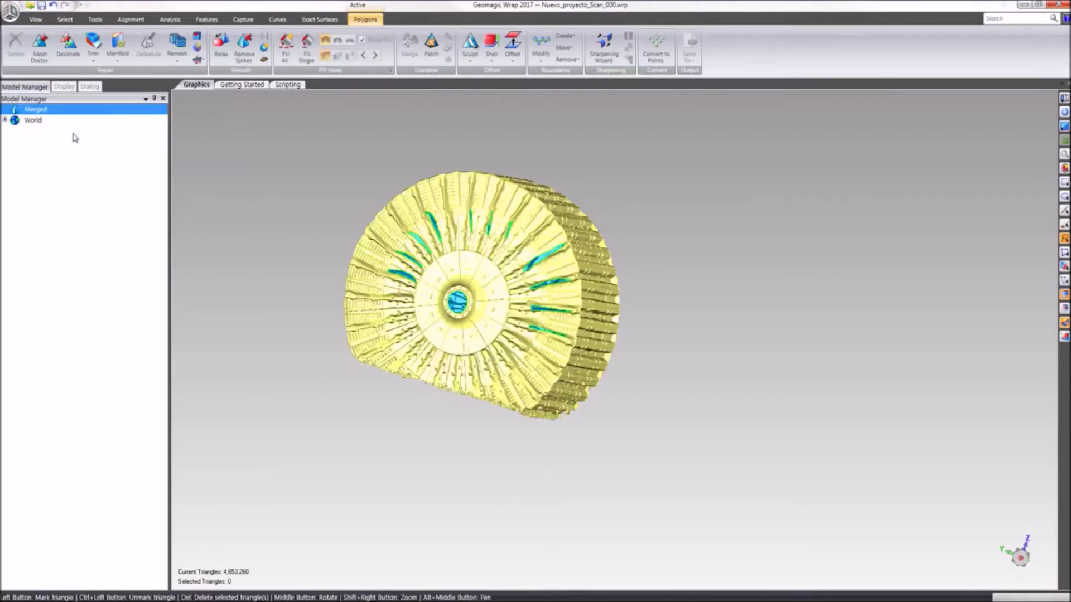
- Fill all holes in the merged mesh and repair its remaining defects with Mesh Doctor
{"action": "left_click", "coordinate": [288, 56]}
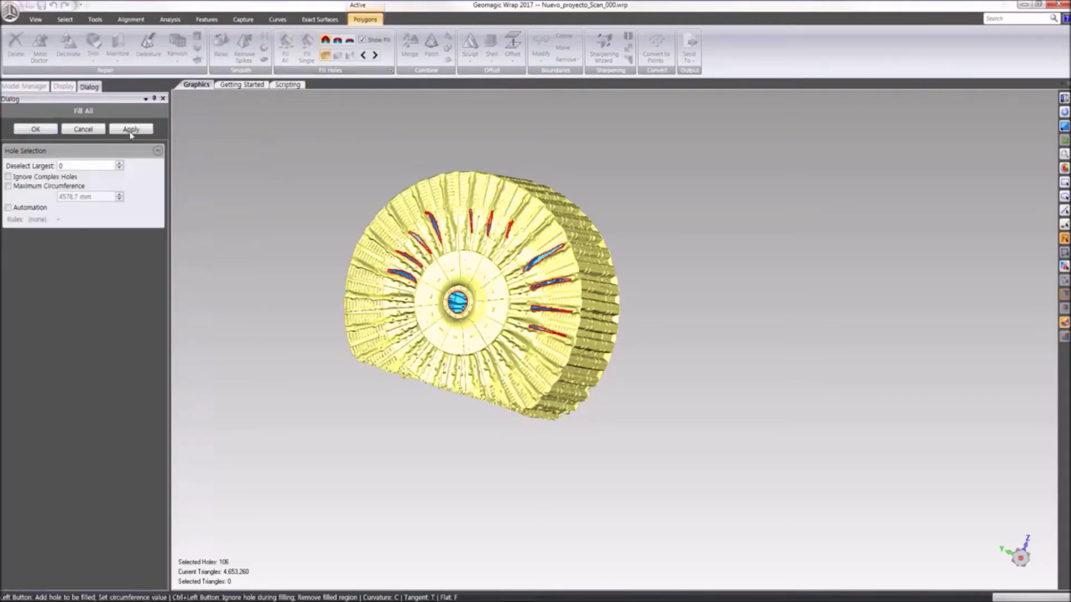
{"action": "left_click", "coordinate": [130, 129]}
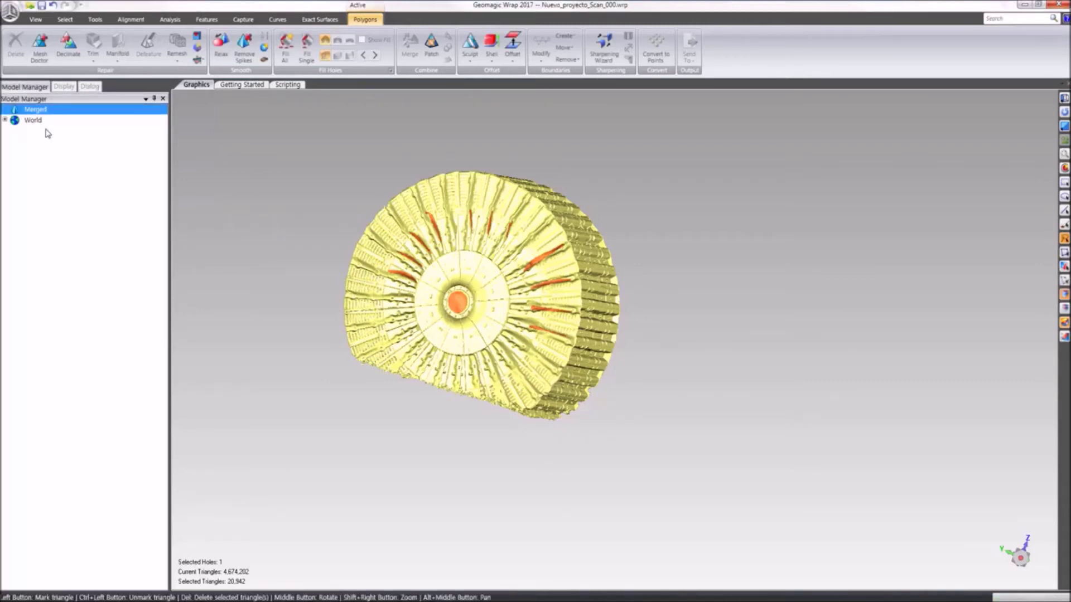
{"action": "left_click", "coordinate": [41, 47]}
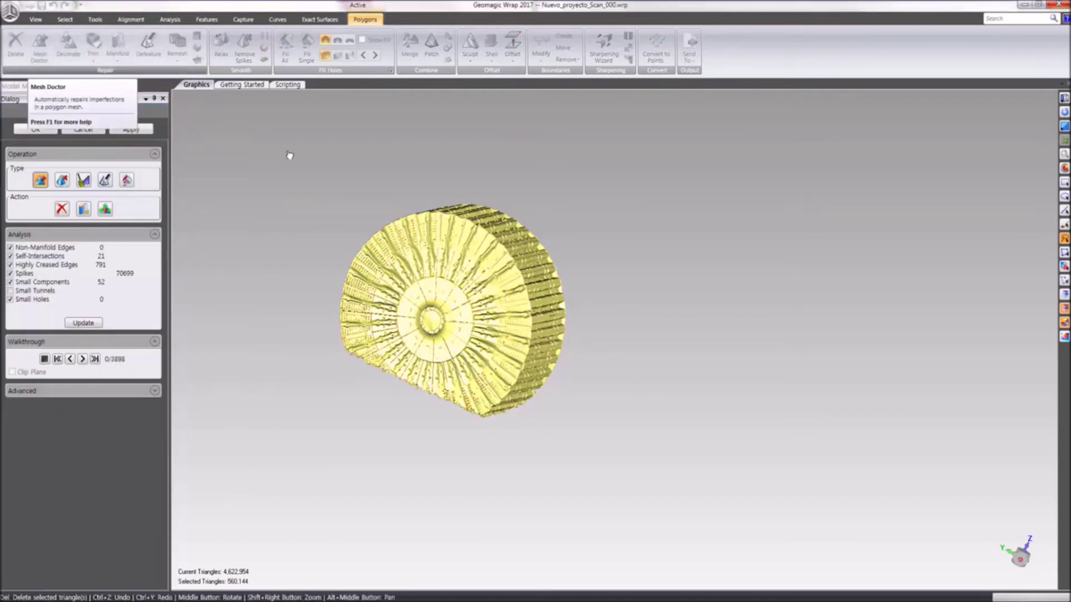
{"action": "left_click", "coordinate": [35, 128]}
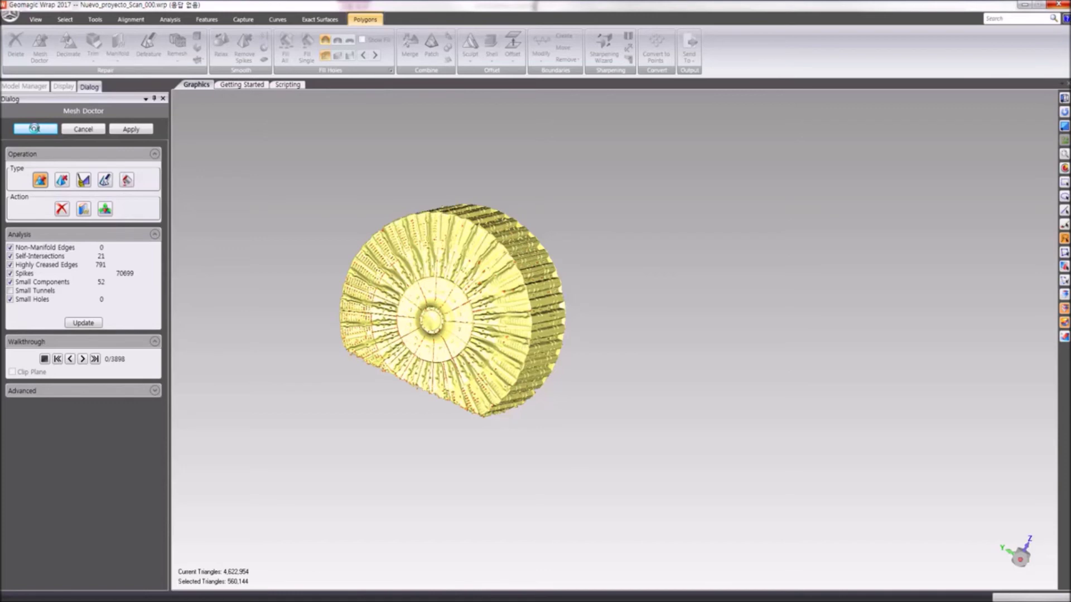
- Flip the normals of the merged mesh
{"action": "left_click", "coordinate": [198, 60]}
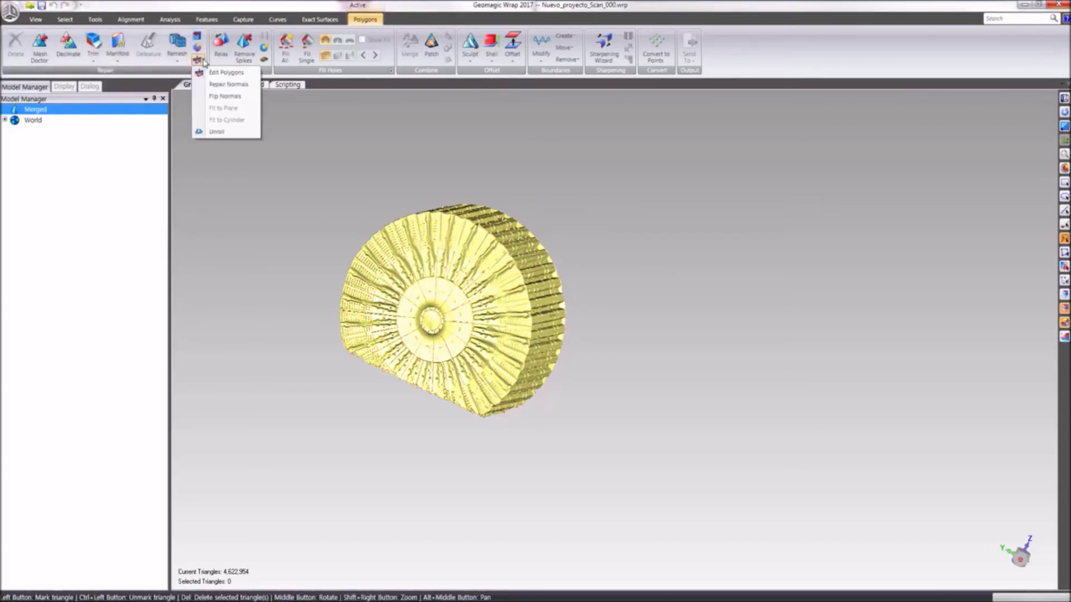
{"action": "left_click", "coordinate": [224, 96]}
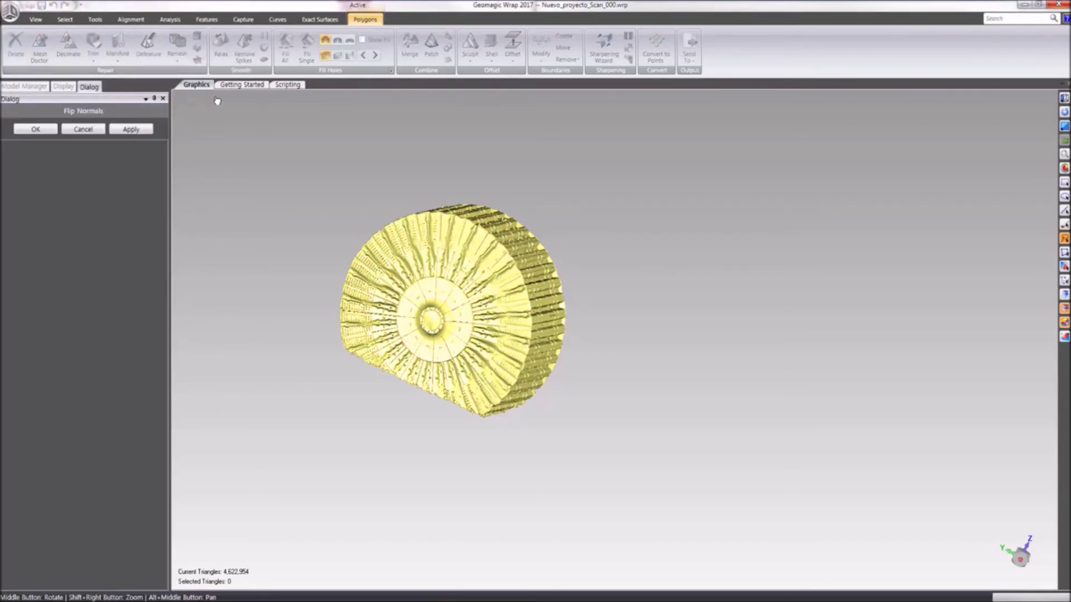
{"action": "left_click", "coordinate": [136, 130]}
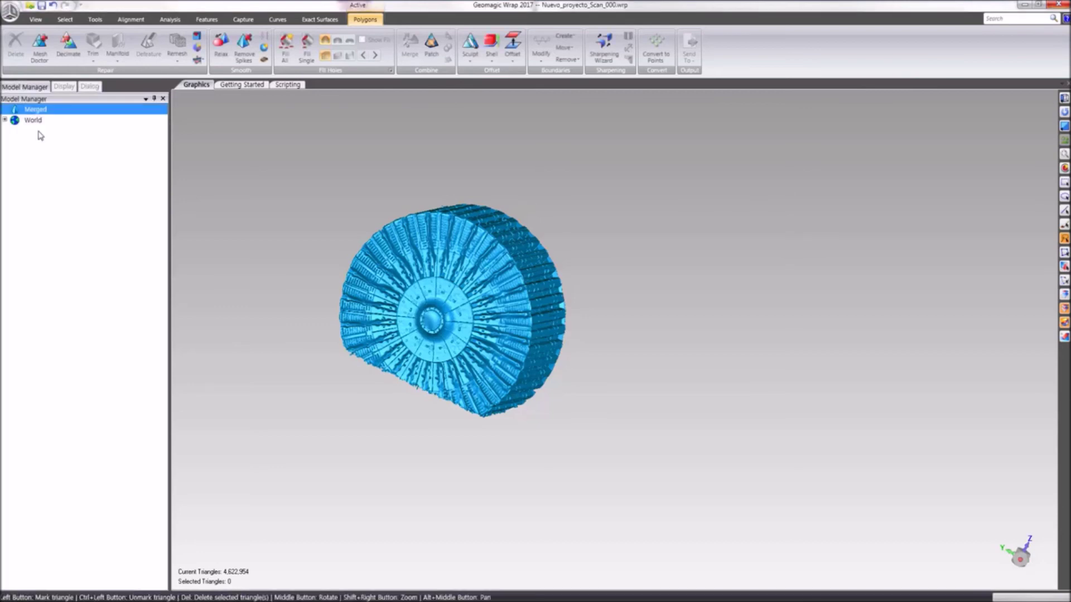
- Compute the volume of the merged mesh and dismiss the result
{"action": "mouse_move", "coordinate": [484, 345]}
{"action": "middle_mouse_down"}
{"action": "mouse_move", "coordinate": [521, 242]}
{"action": "mouse_move", "coordinate": [591, 204]}
{"action": "mouse_move", "coordinate": [717, 275]}
{"action": "mouse_move", "coordinate": [704, 346]}
{"action": "mouse_move", "coordinate": [491, 340]}
{"action": "middle_mouse_up"}
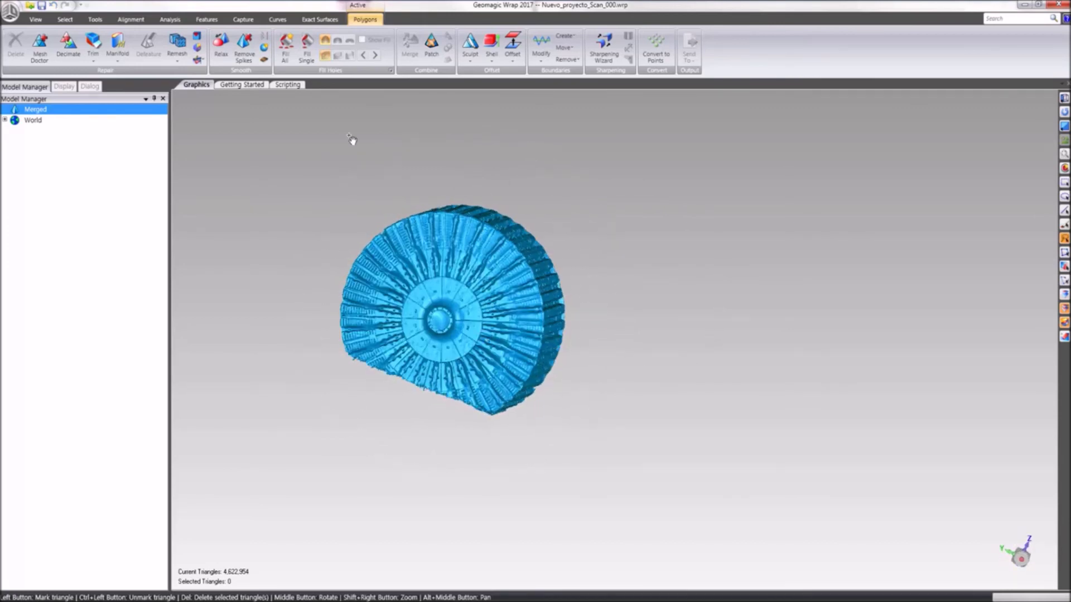
{"action": "left_click", "coordinate": [171, 21]}
{"action": "left_click", "coordinate": [121, 56]}
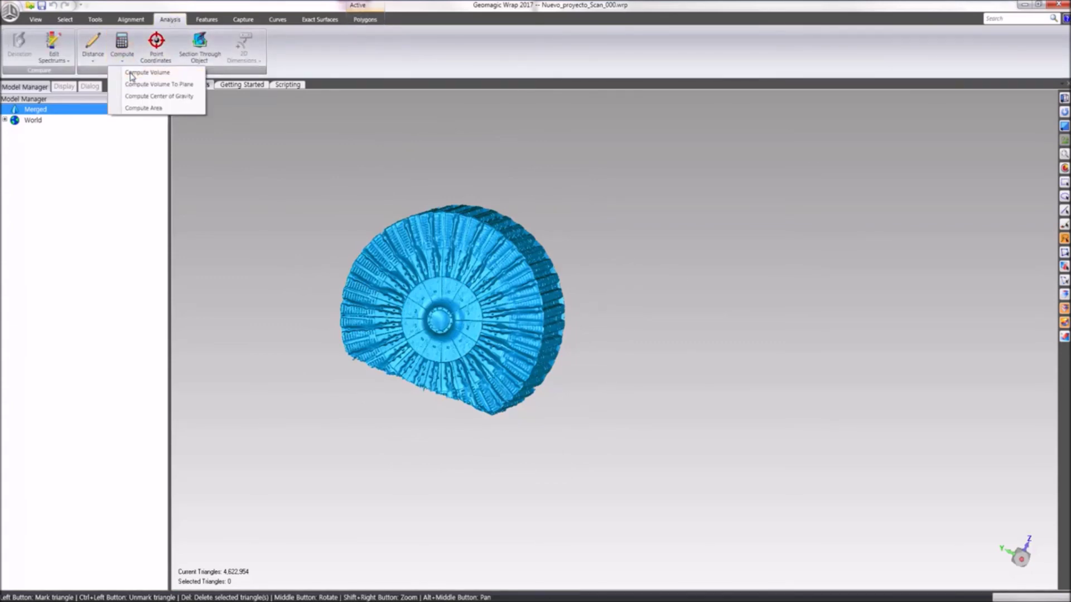
{"action": "left_click", "coordinate": [132, 76]}
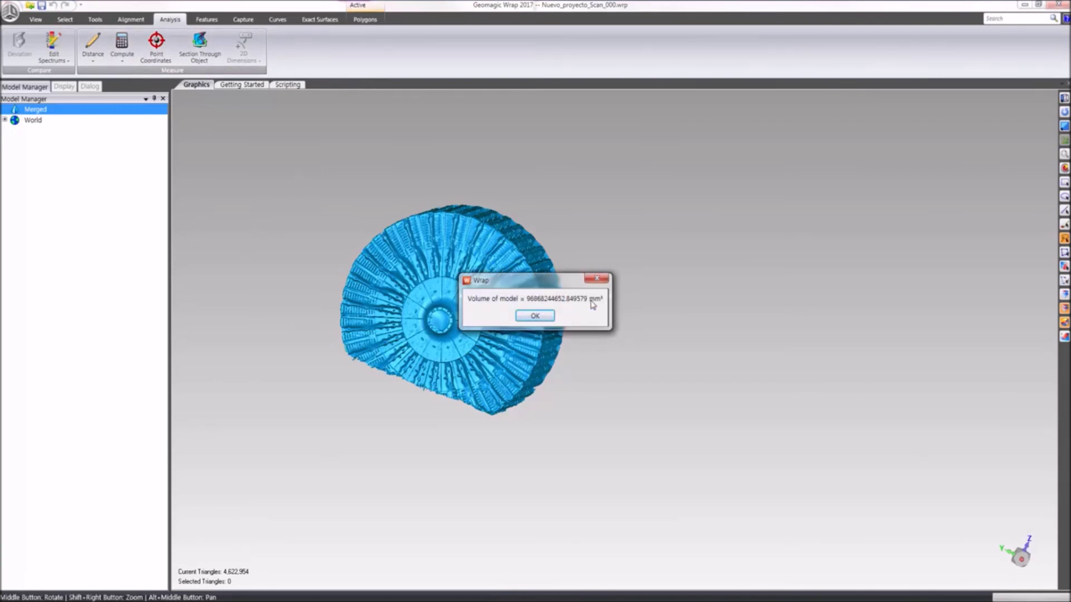
{"action": "left_click", "coordinate": [544, 316]}
{"action": "middle_click_drag", "start_coordinate": [500, 335], "coordinate": [569, 307]}
{"action": "middle_click_drag", "start_coordinate": [412, 367], "coordinate": [554, 389]}
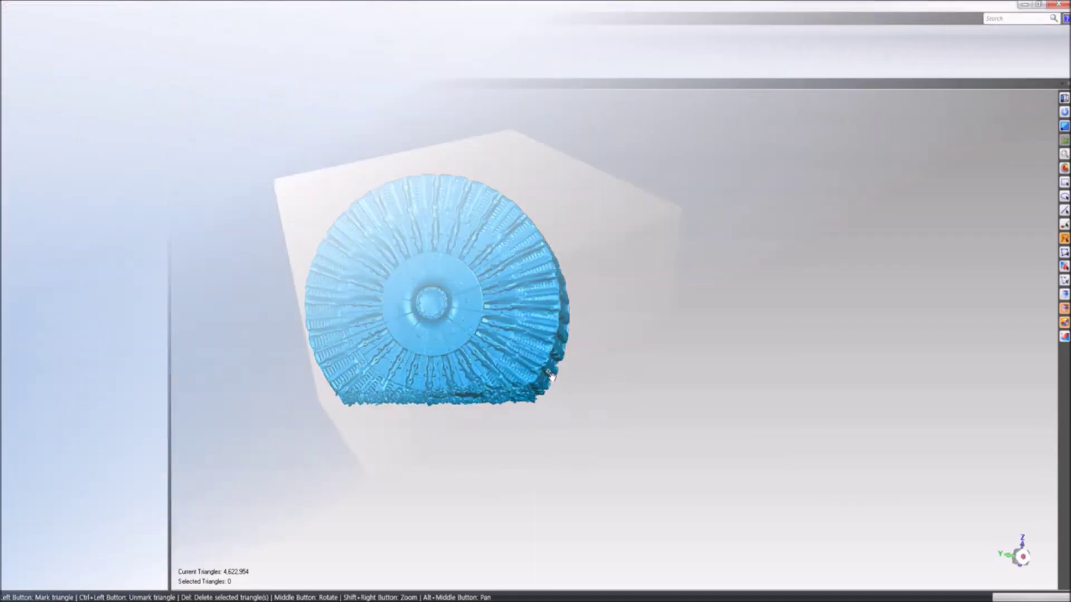